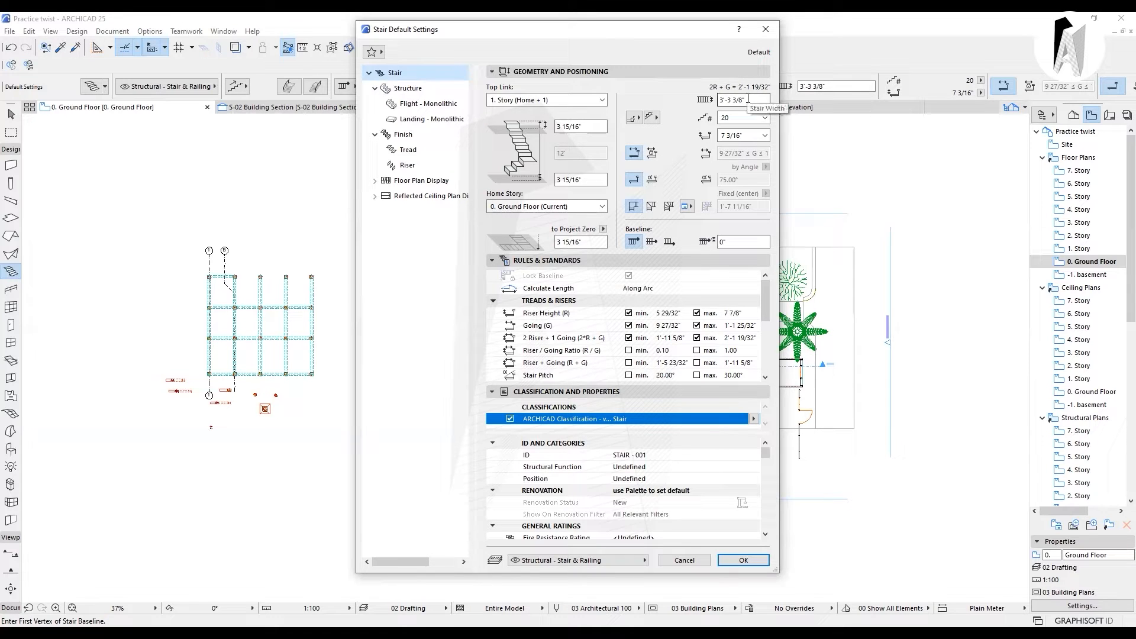
Step: Set the stair width to 3'-6" and the number of risers to 20
left_click_drag(748, 99, 704, 102)
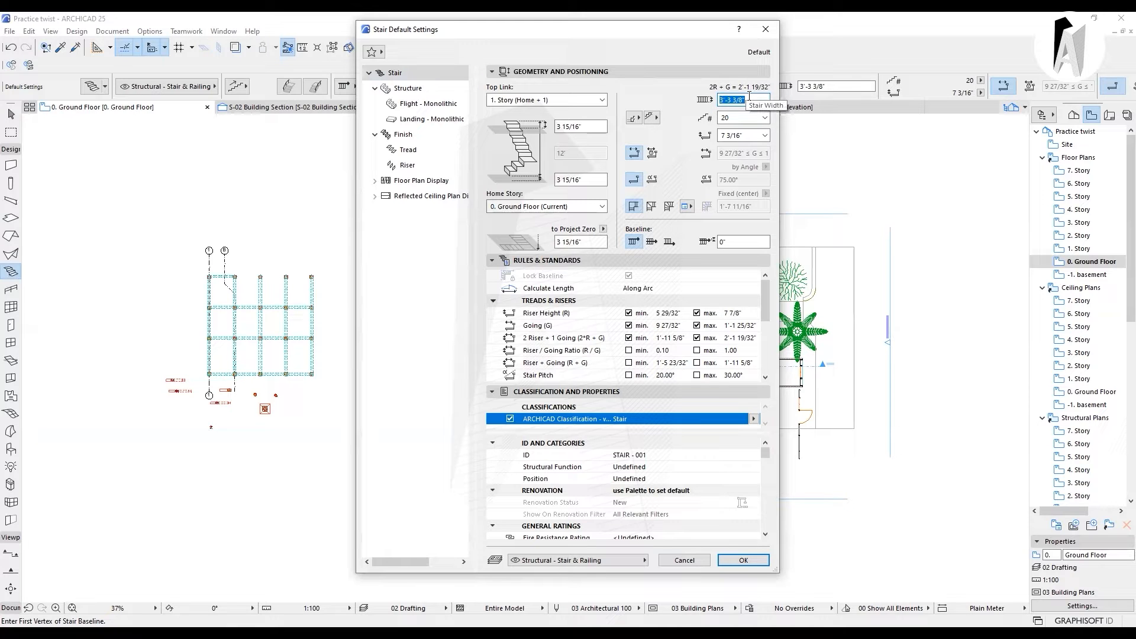
type("3.5'")
left_click(751, 120)
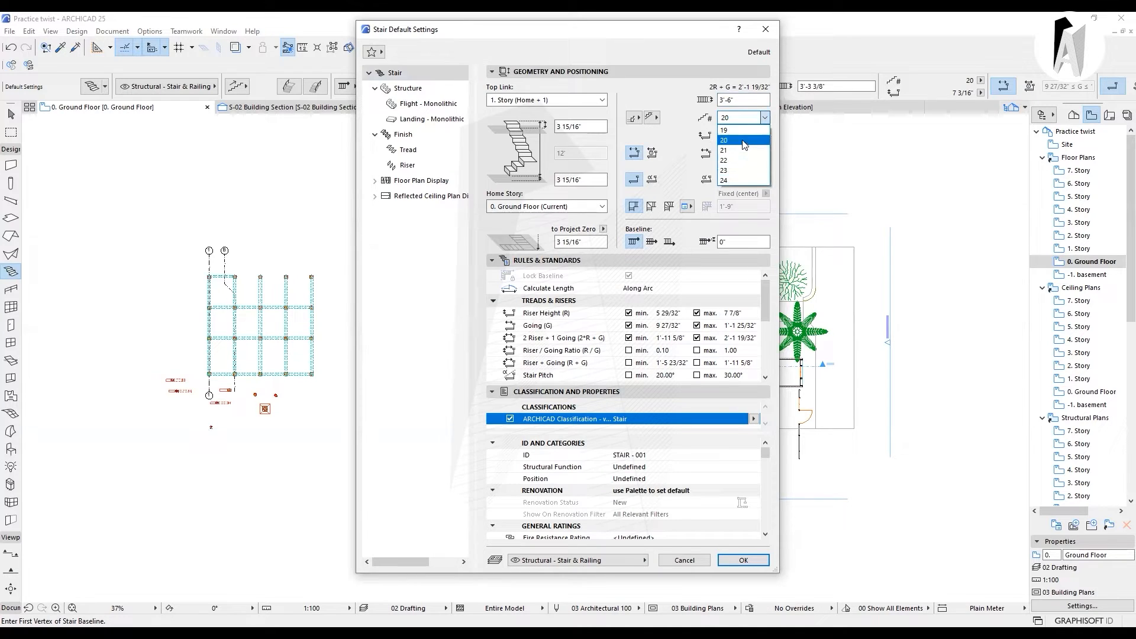
left_click(744, 141)
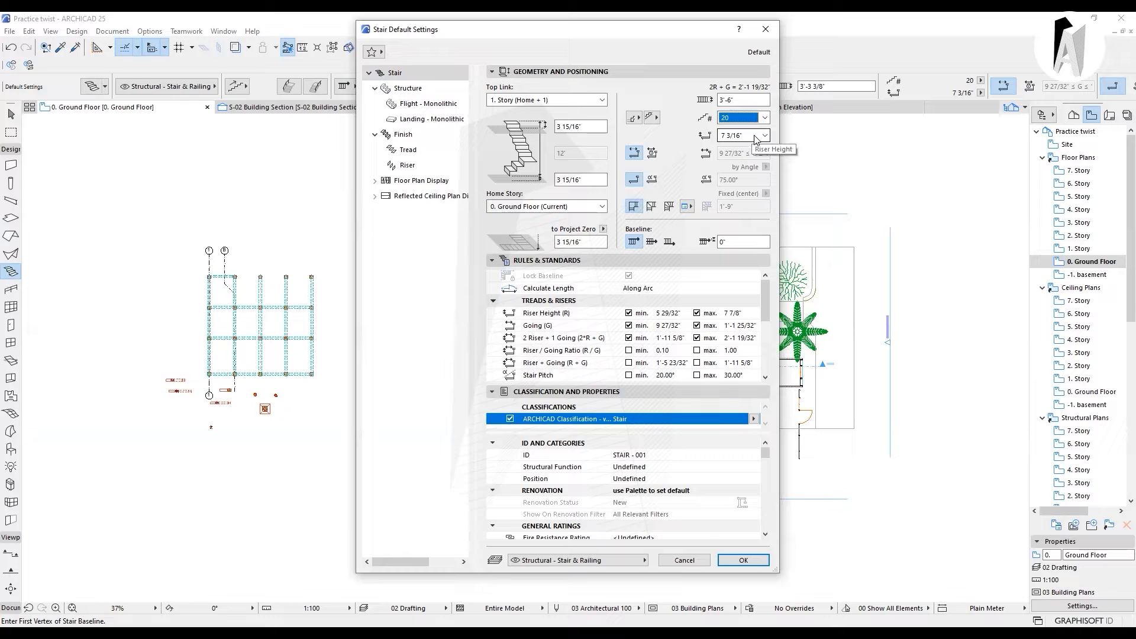
Step: Set the stair's riser height to 6"
left_click(757, 140)
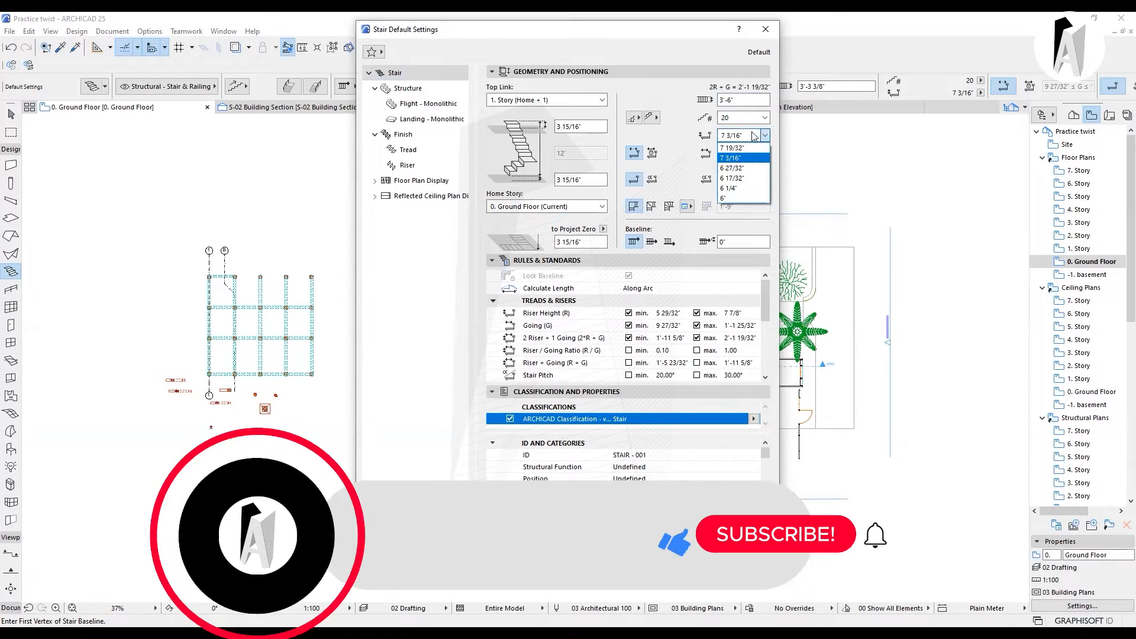
left_click(734, 119)
left_click(734, 119)
left_click(740, 125)
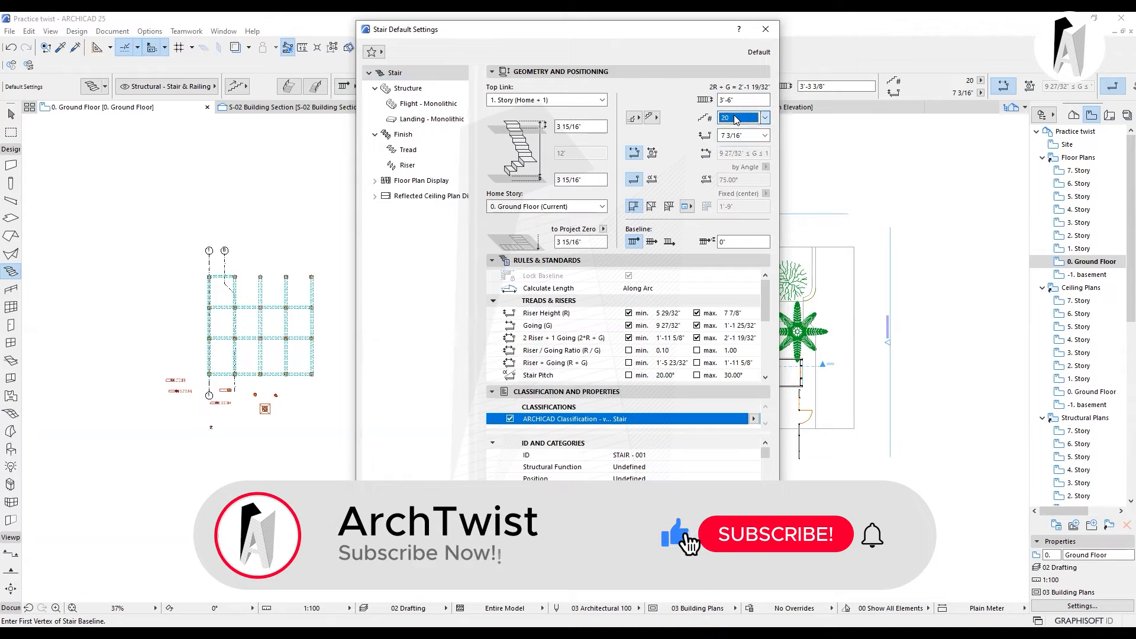
left_click(743, 136)
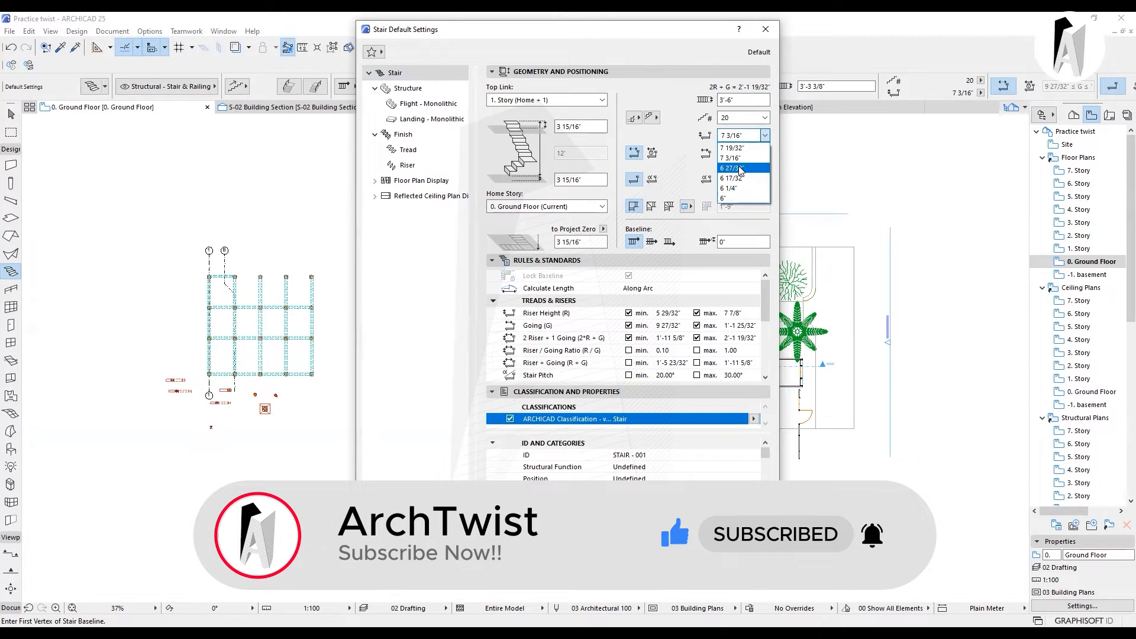
left_click(740, 198)
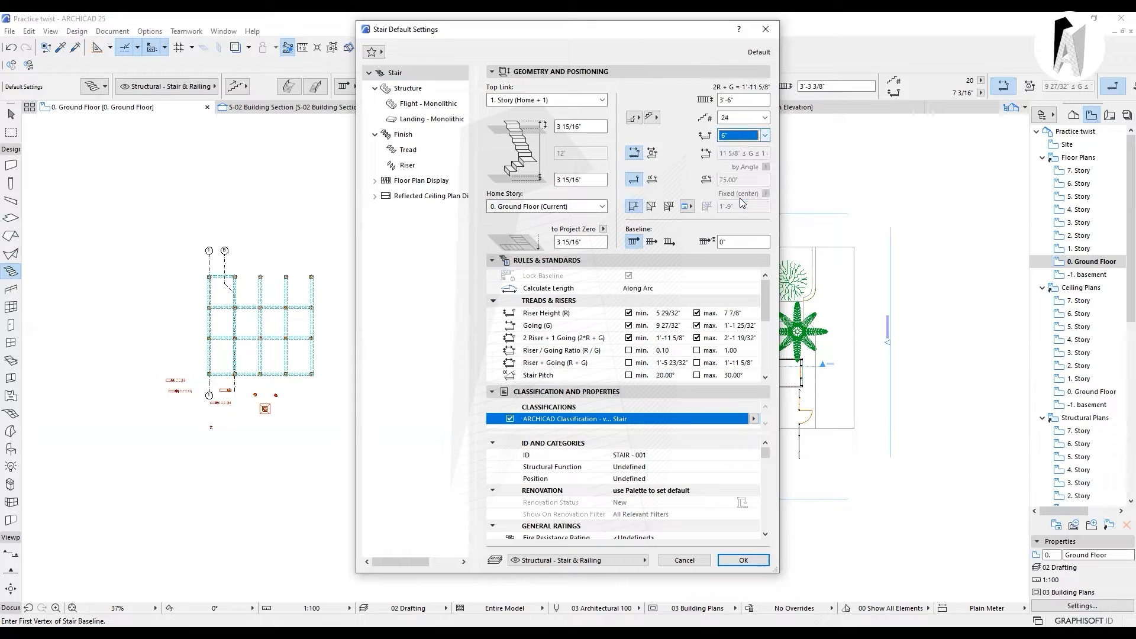
left_click(745, 121)
left_click(747, 123)
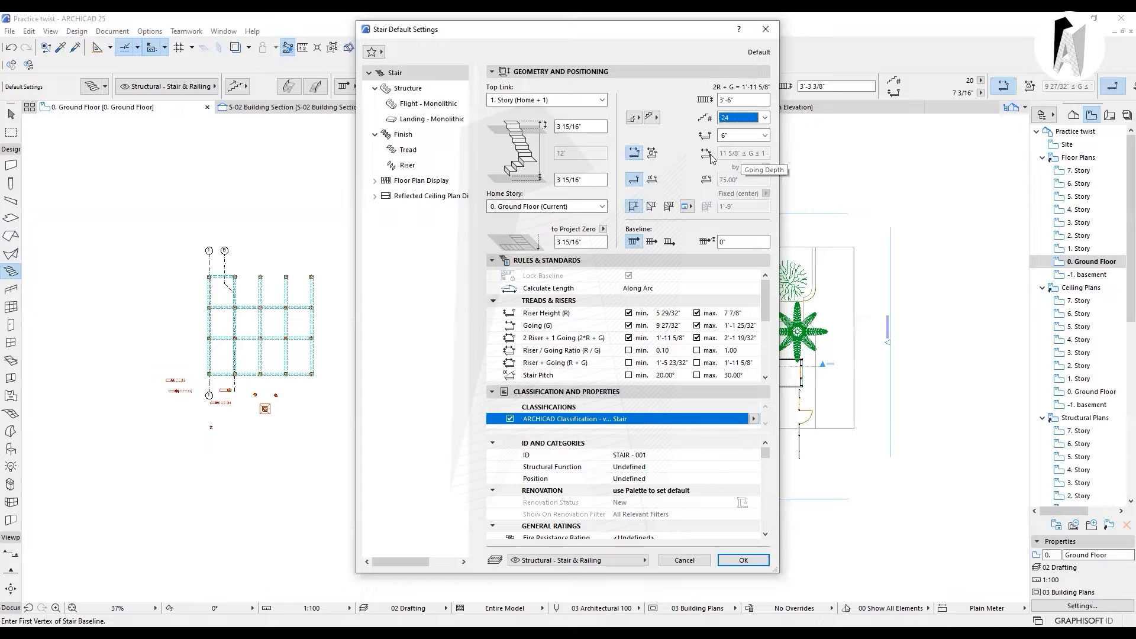
Step: Switch the going depth to a fixed value and try to set it to 1
left_click(634, 153)
left_click(652, 154)
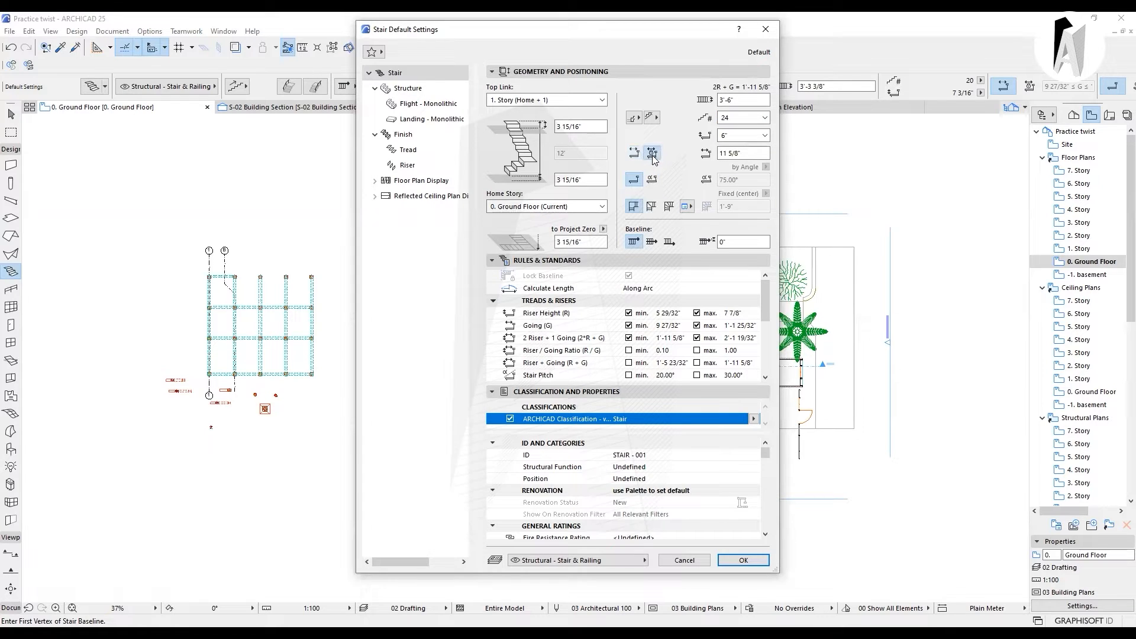
left_click_drag(744, 154, 717, 154)
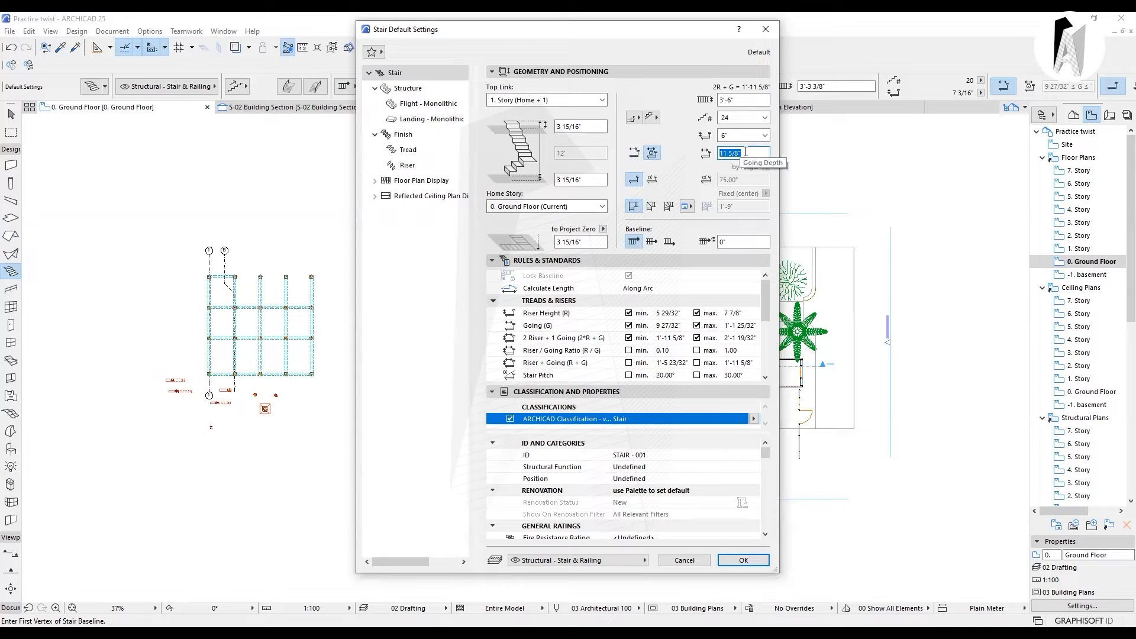
type("1")
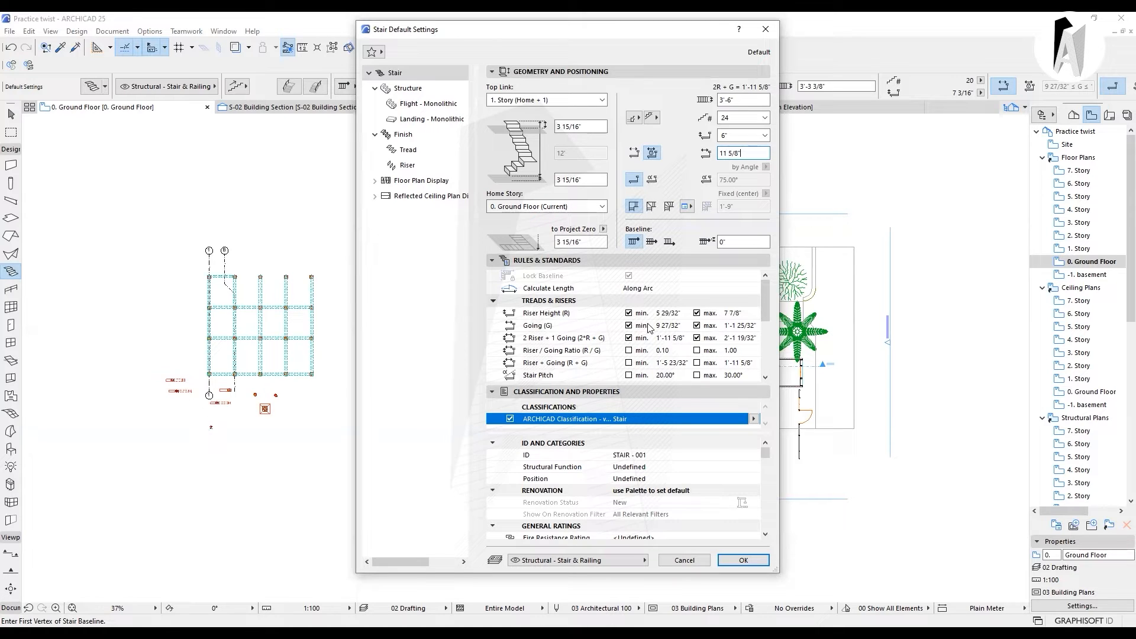
Step: Turn off the minimum and maximum limits for Riser Height, Going and 2 Riser + 1 Going in the stair rules
scroll(677, 335, "down", 1)
scroll(681, 338, "down", 3)
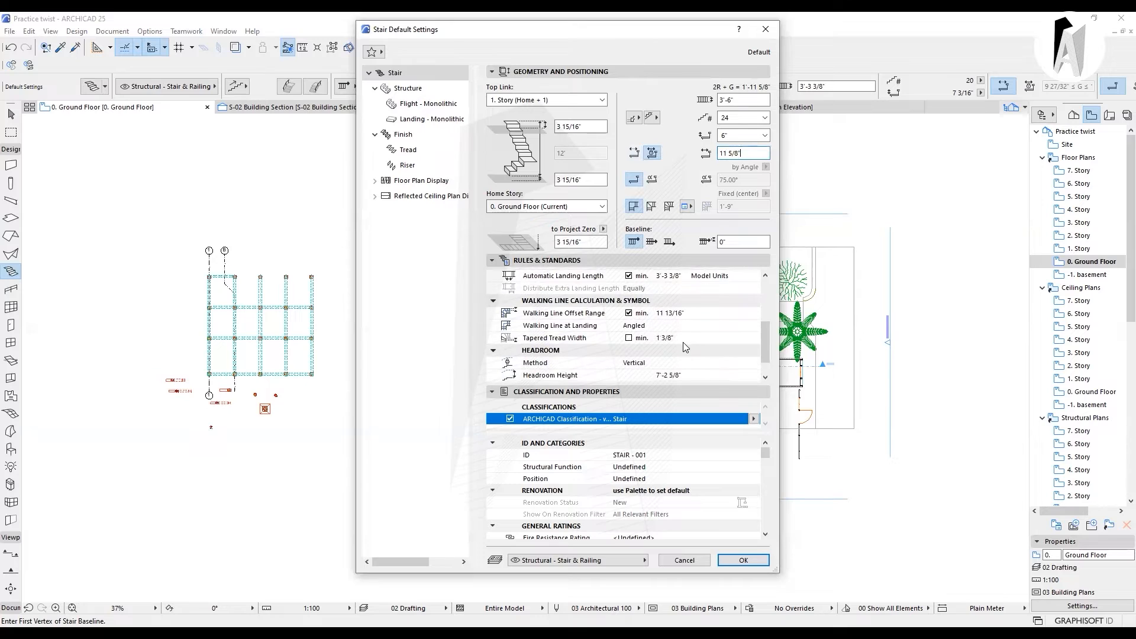
scroll(683, 341, "up", 4)
left_click(631, 312)
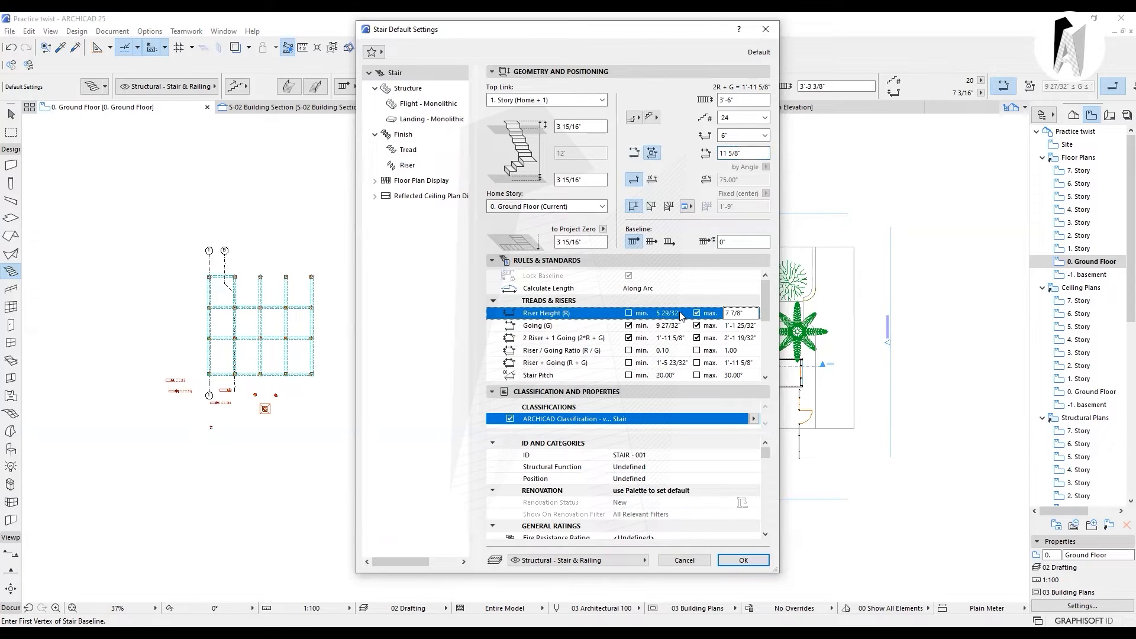
left_click(697, 312)
left_click(697, 325)
left_click(628, 325)
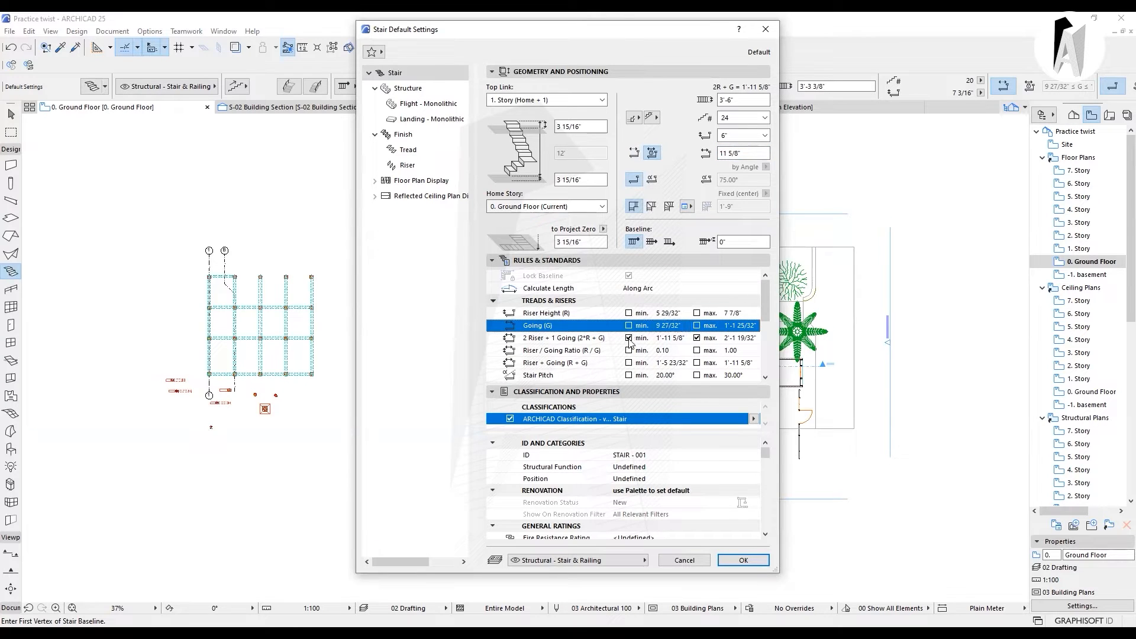
left_click(629, 338)
left_click(696, 338)
Step: Turn off the minimum limits for Automatic Landing Length and Walking Line Offset Range in the stair rules
scroll(694, 339, "down", 3)
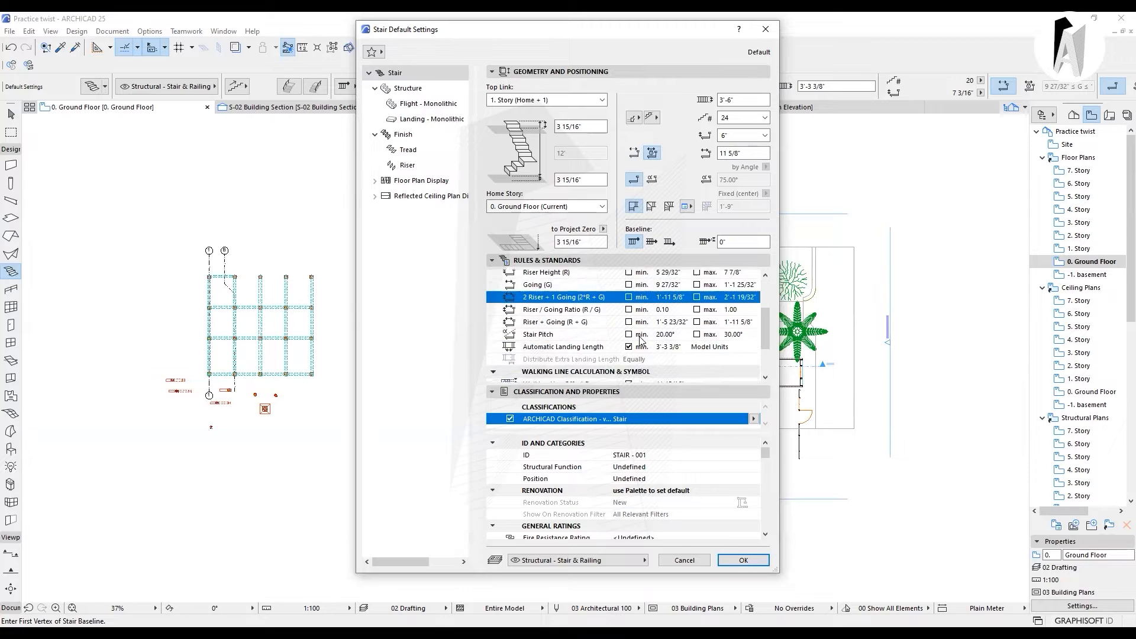
left_click(638, 316)
scroll(672, 333, "down", 3)
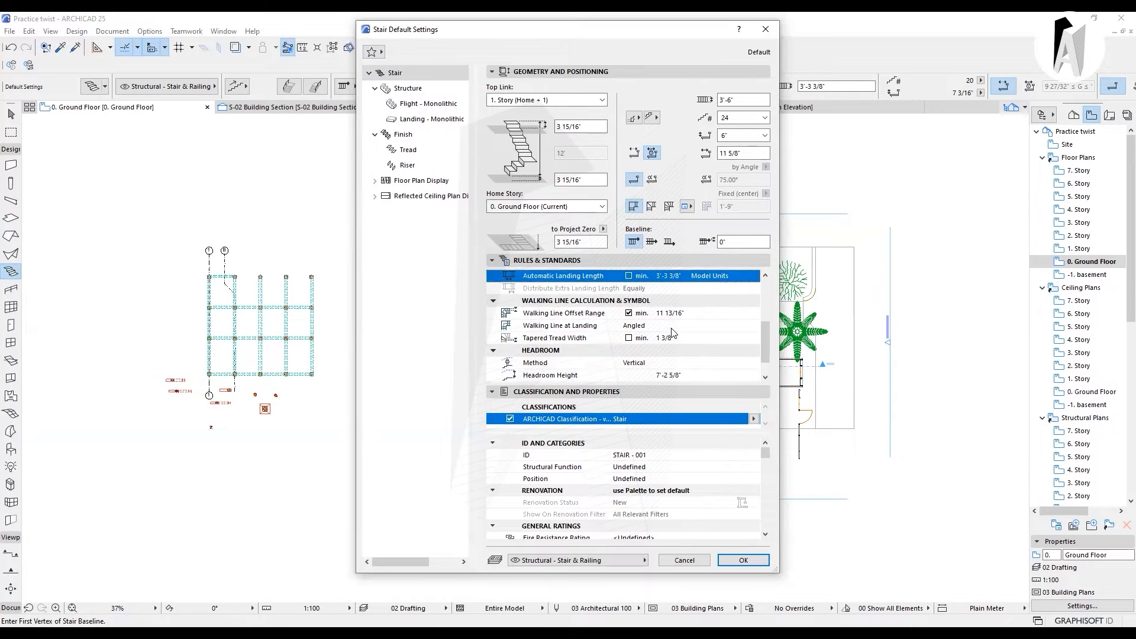
left_click(630, 288)
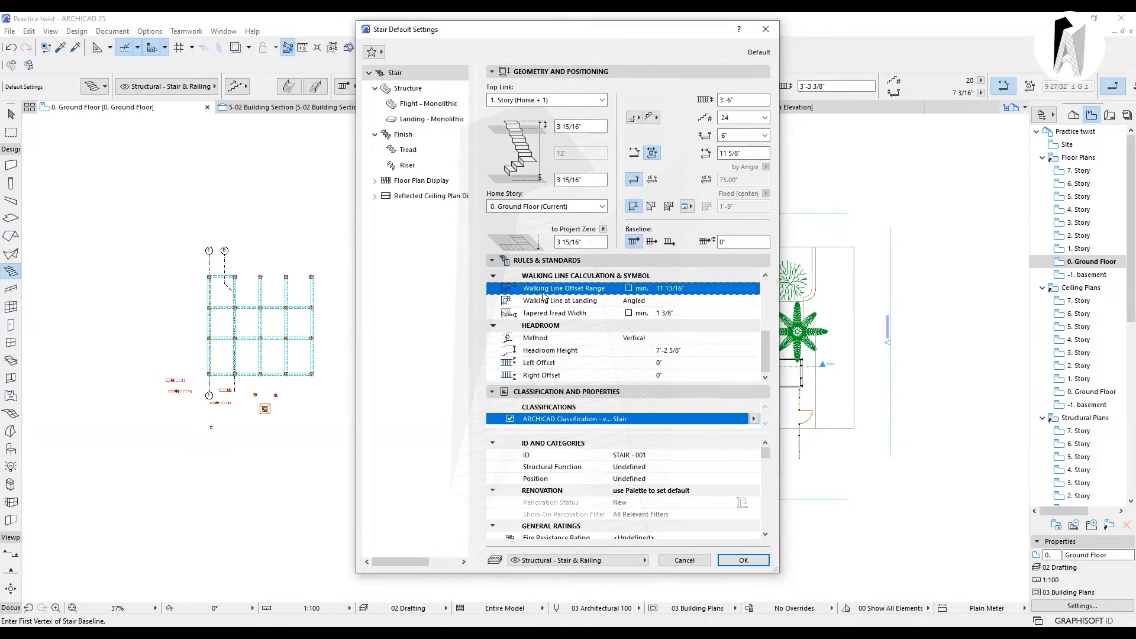
scroll(680, 306, "up", 5)
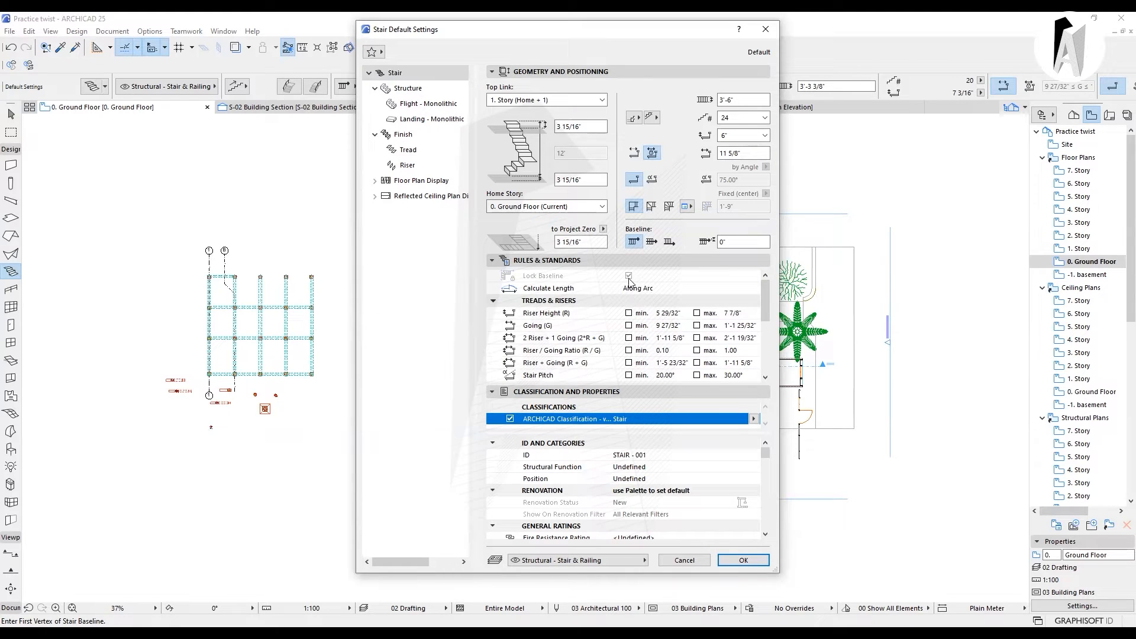
Step: Set the fixed going depth to 11"
double_click(741, 152)
key("BackSpace")
left_click(731, 153)
left_click(732, 152)
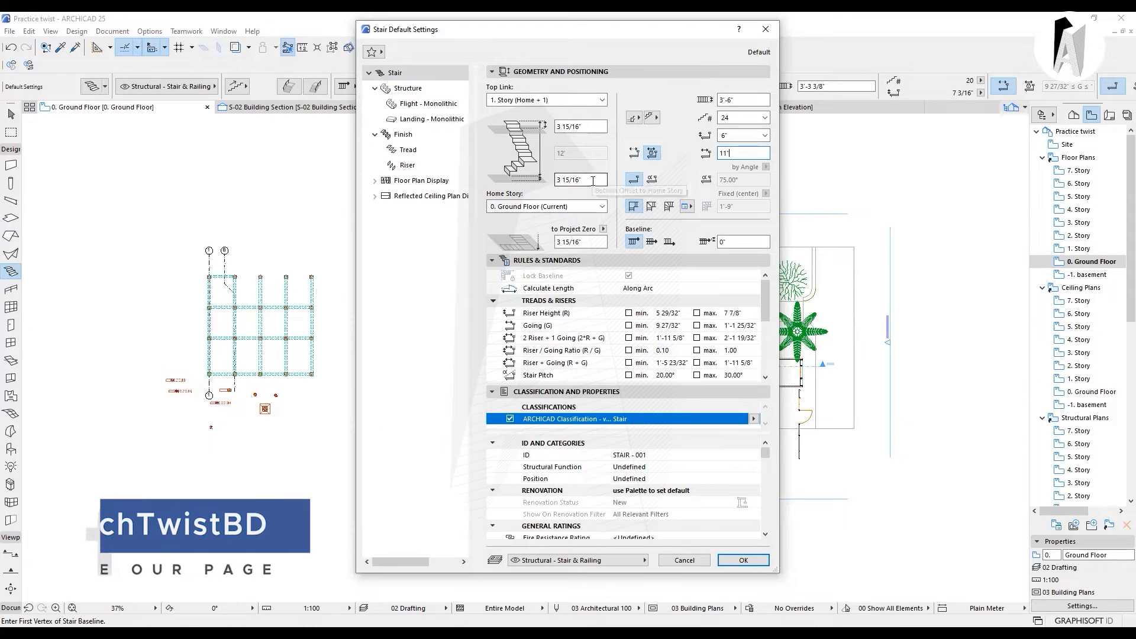
Step: Set the stair's offsets to the home story and top story to 0", and apply the default stair settings
left_click_drag(593, 181, 542, 183)
type("0")
key("shift+Tab")
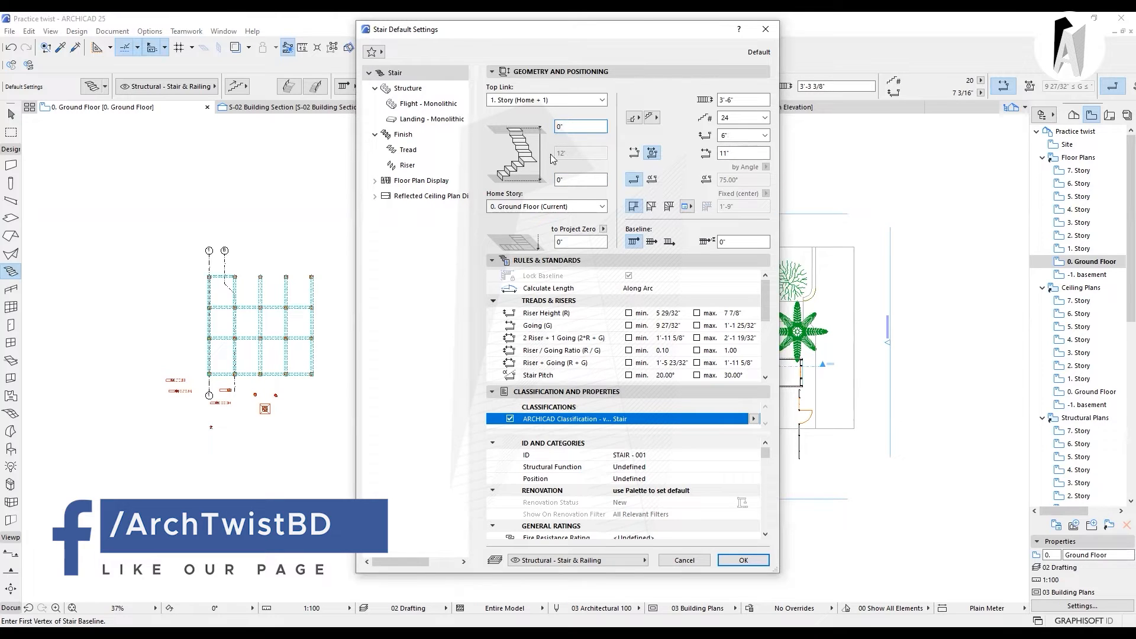
left_click(746, 121)
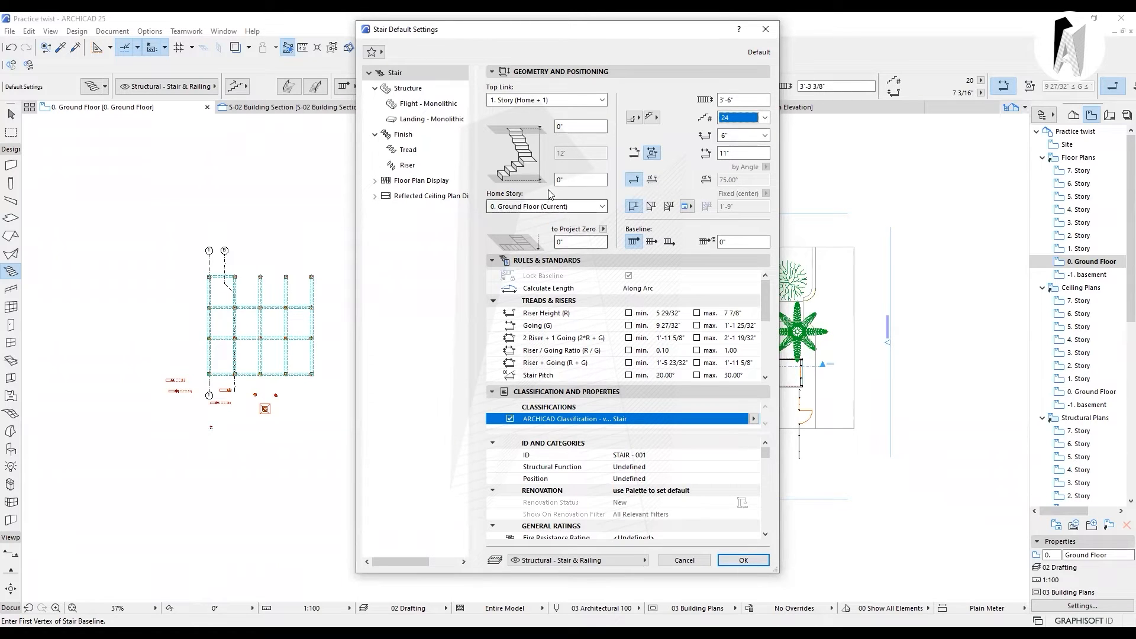
left_click(563, 180)
left_click(561, 126)
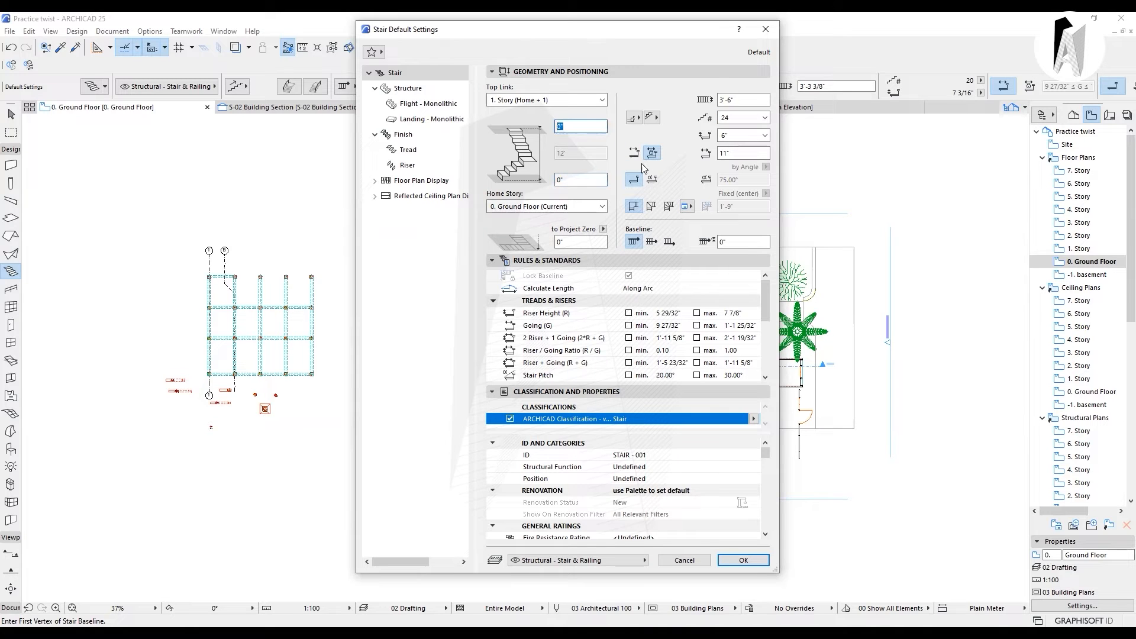
left_click(744, 561)
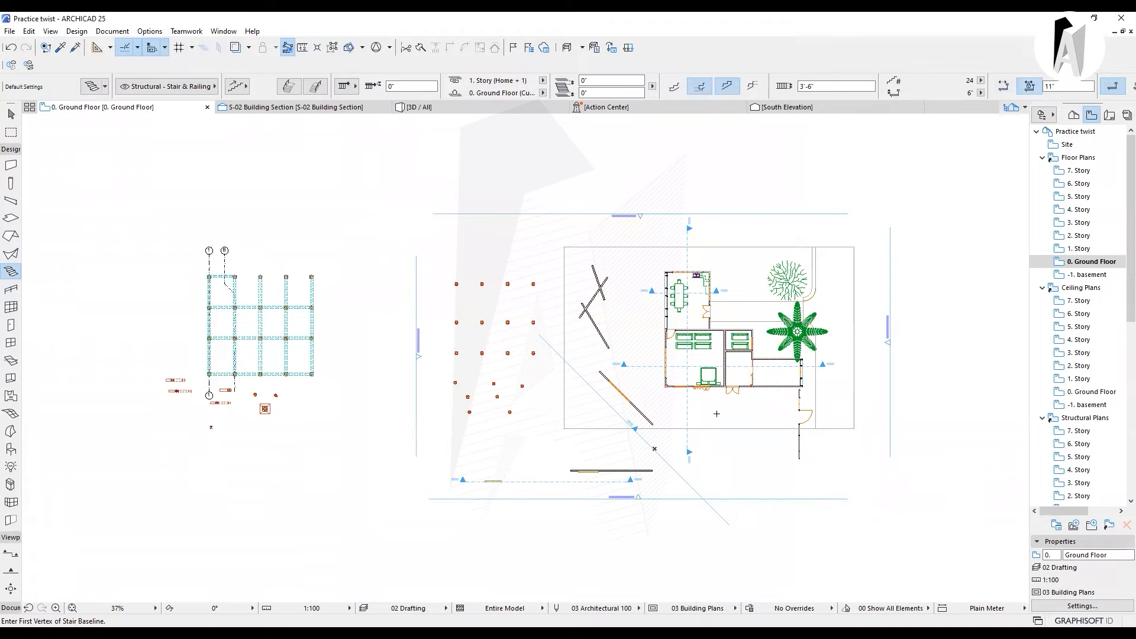
Step: Draw an L-shaped stair in the large room, running down the west wall and along the south wall
scroll(713, 389, "up", 8)
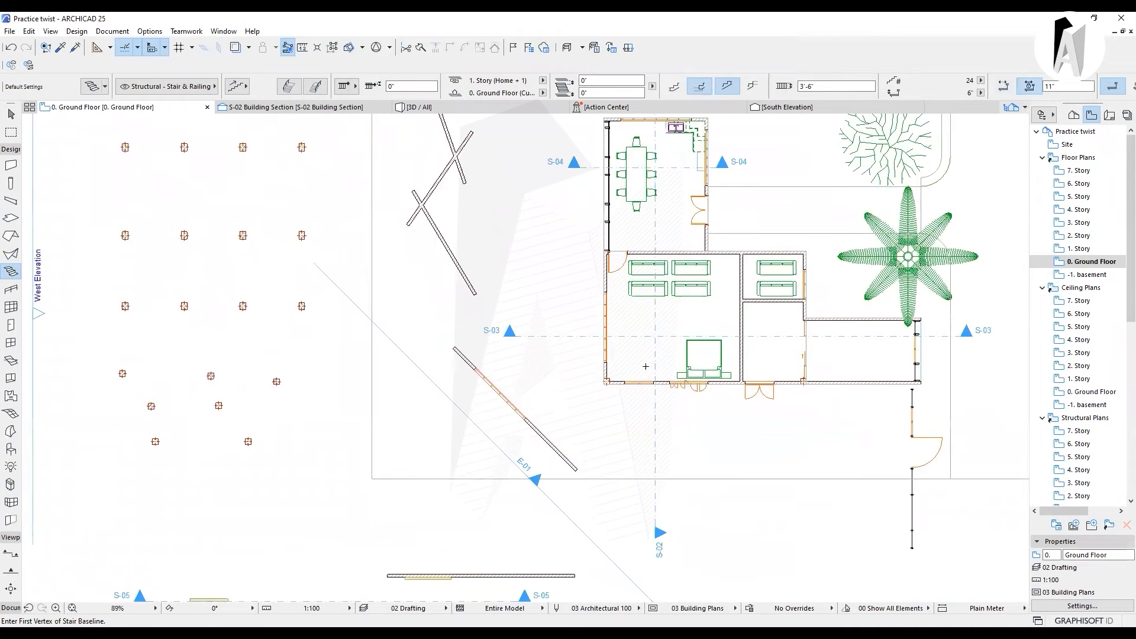
right_click(583, 360)
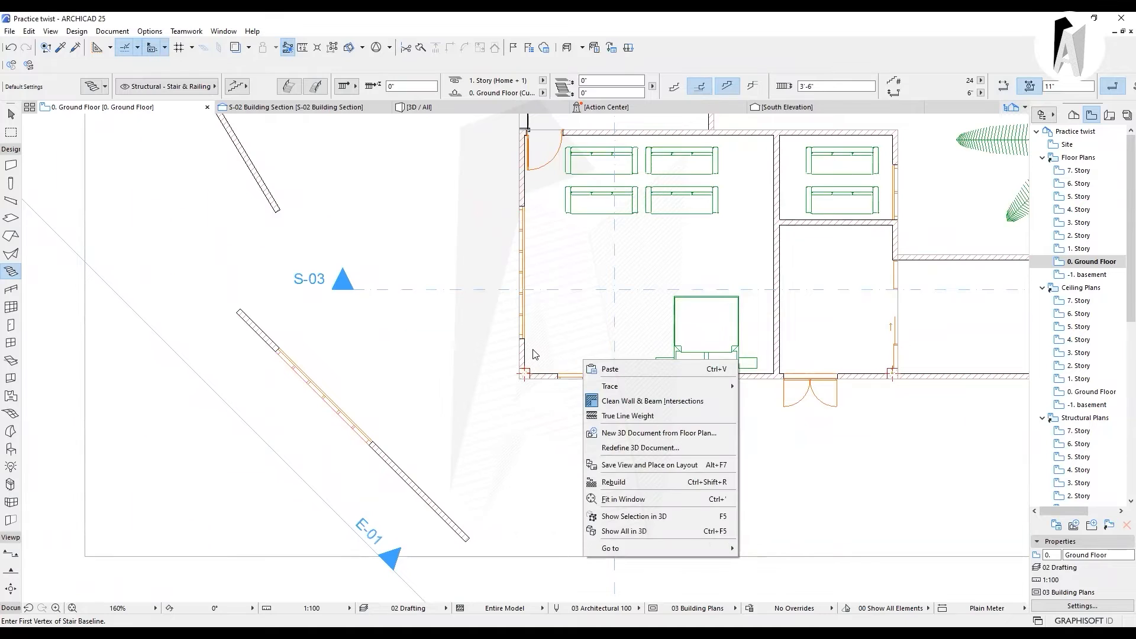
left_click(537, 335)
scroll(529, 267, "up", 2)
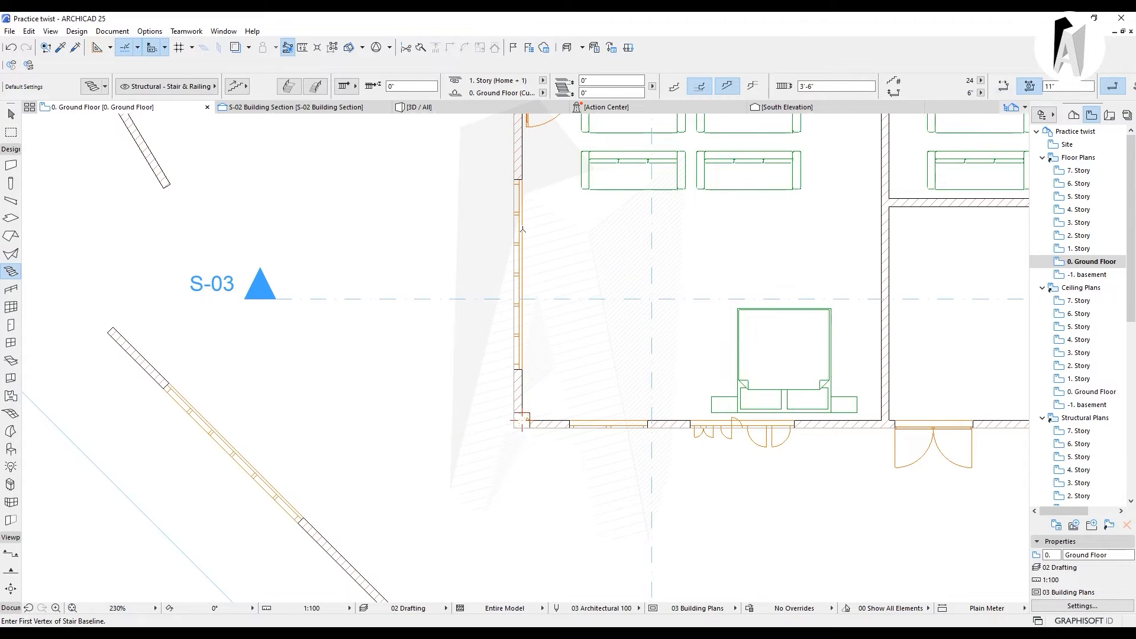
left_click(524, 244)
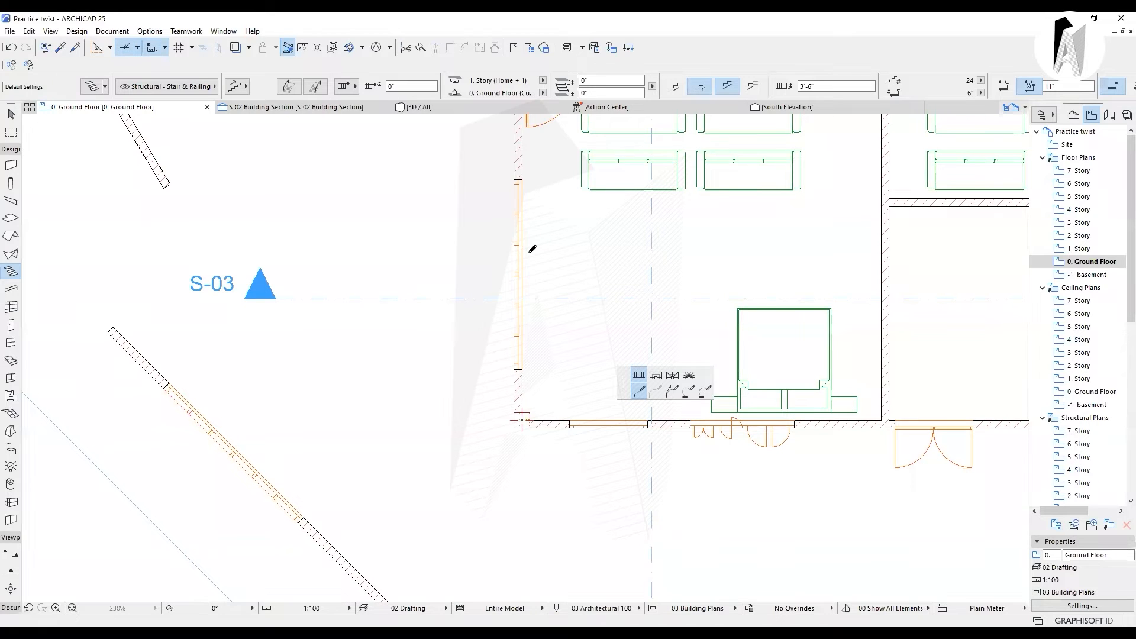
left_click(522, 249)
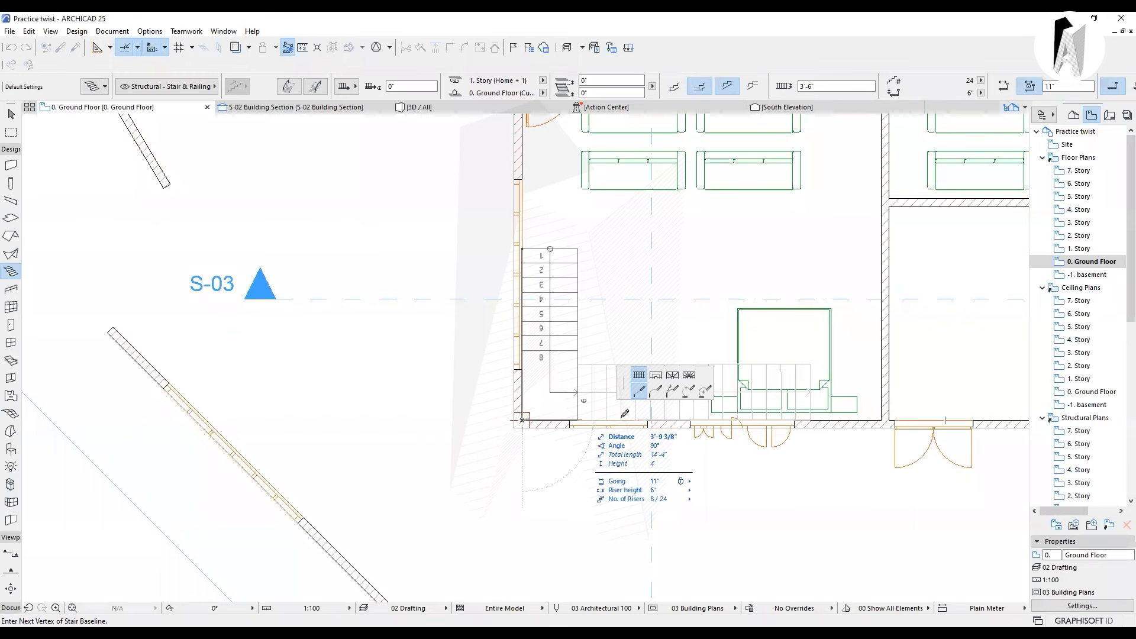
double_click(815, 418)
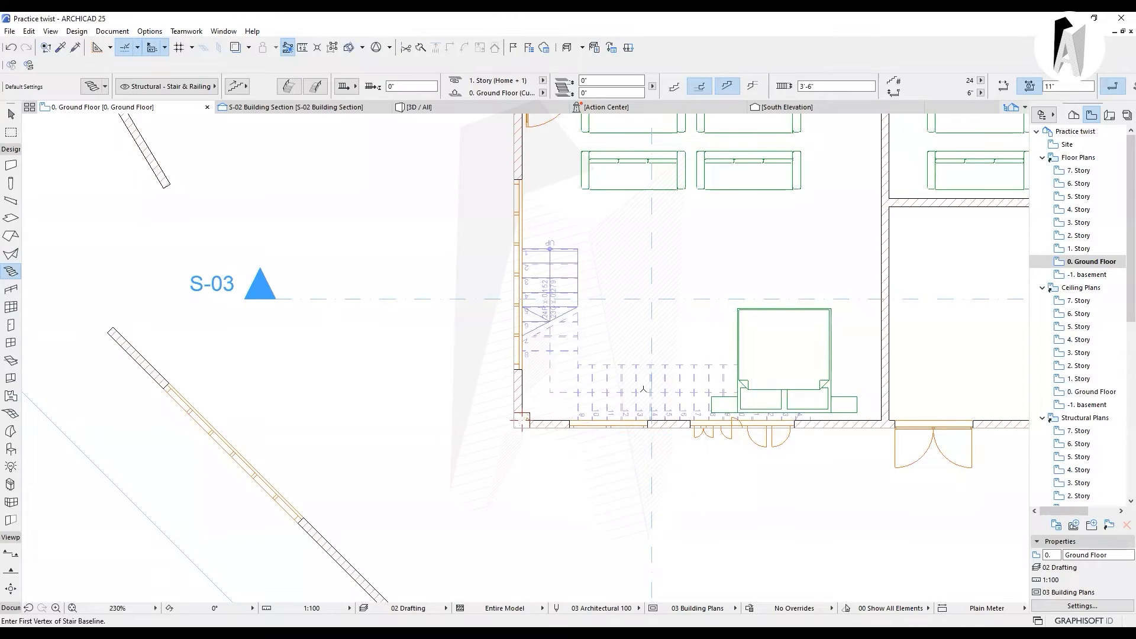
key("Escape")
Step: Stretch the stair's first flight up along the west wall, ending it about one tread short of the window's upper end
left_click(561, 250)
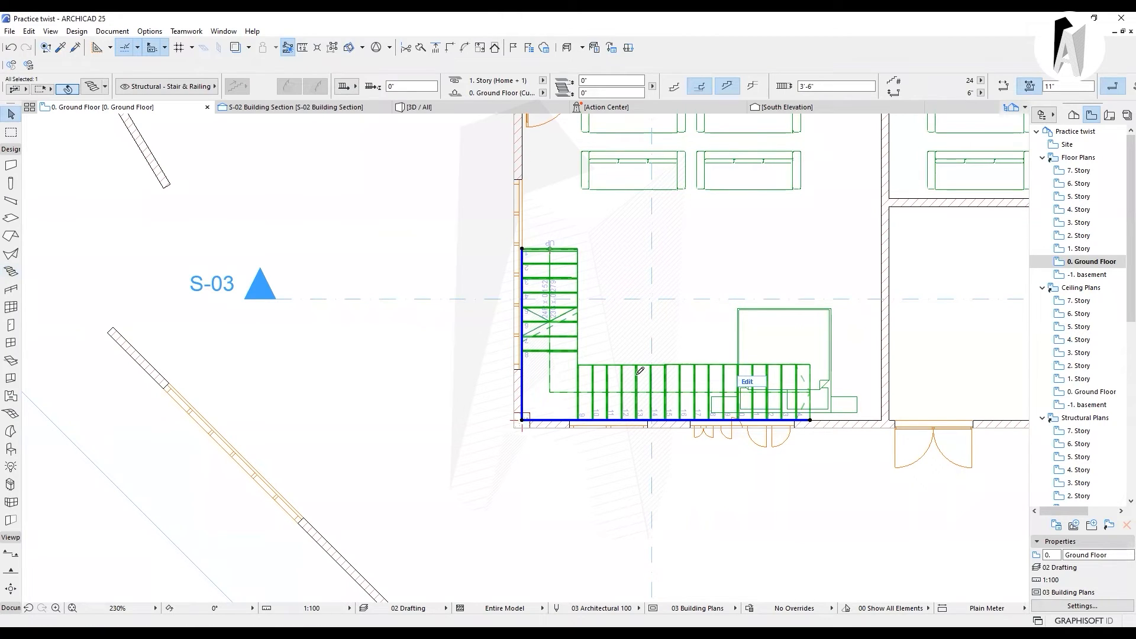
left_click(522, 179)
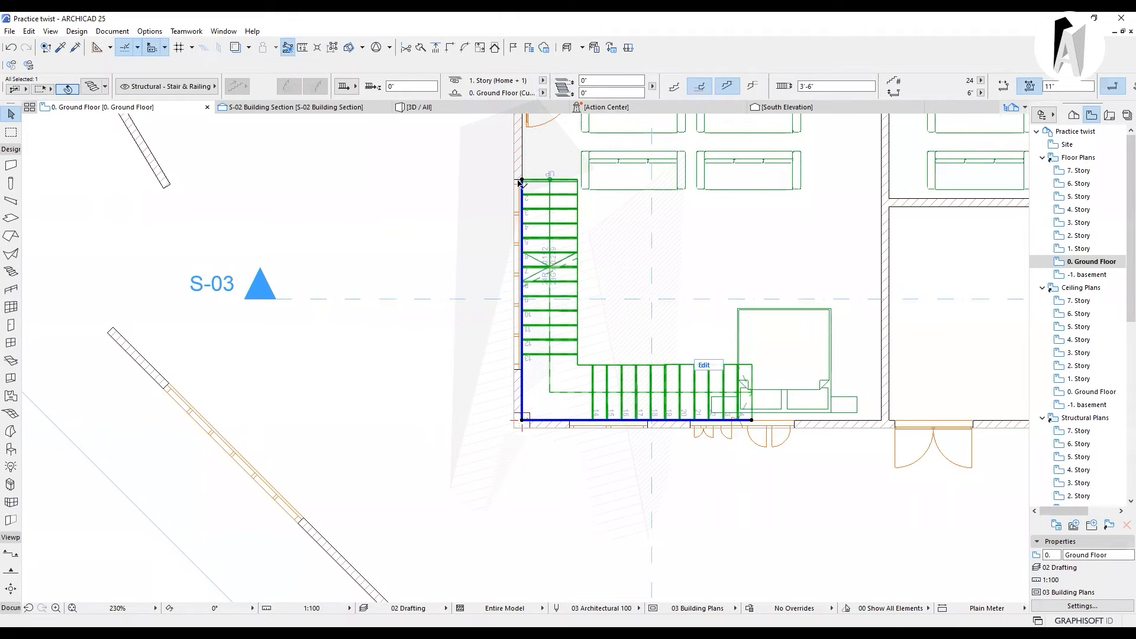
left_click(522, 191)
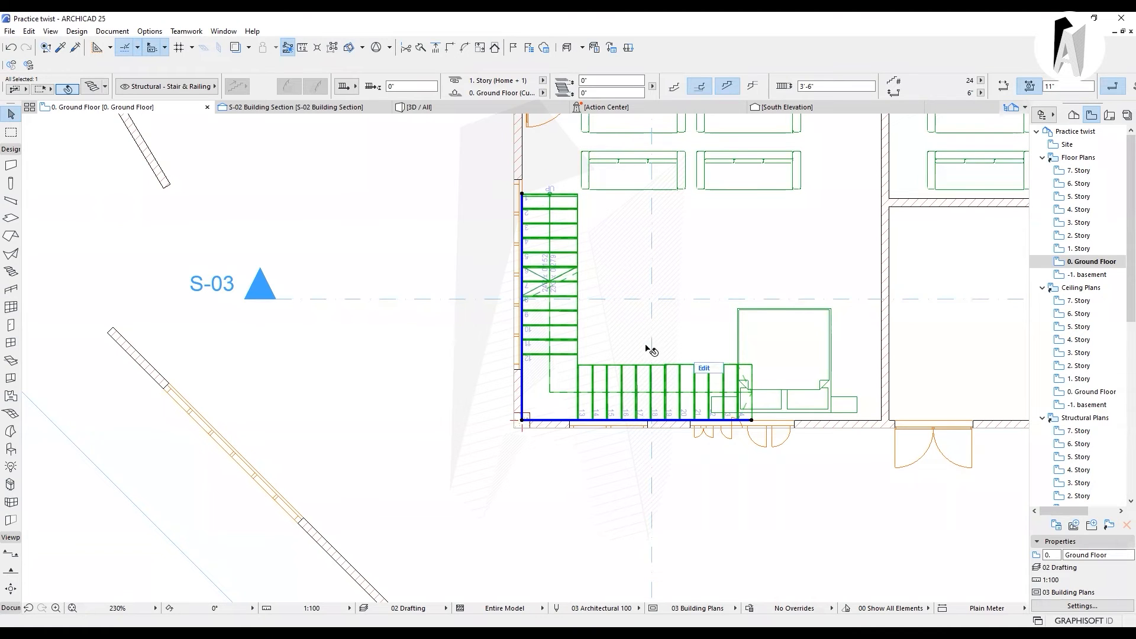
Step: Move the bed out of the stair area into the adjacent room to the east
left_click(806, 363)
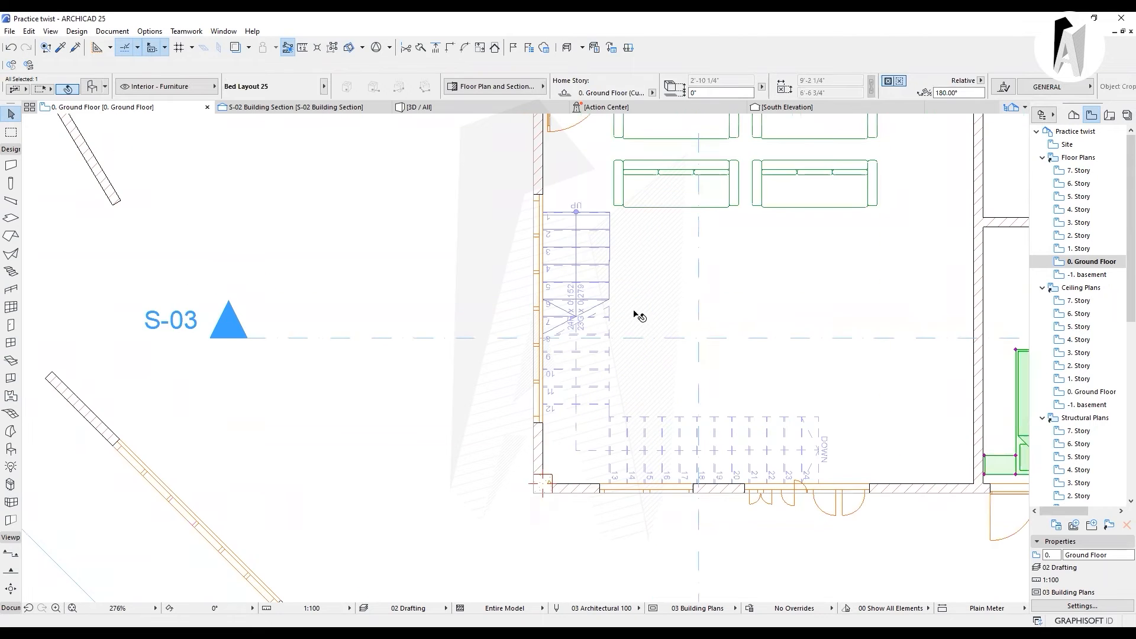
scroll(640, 317, "down", 3)
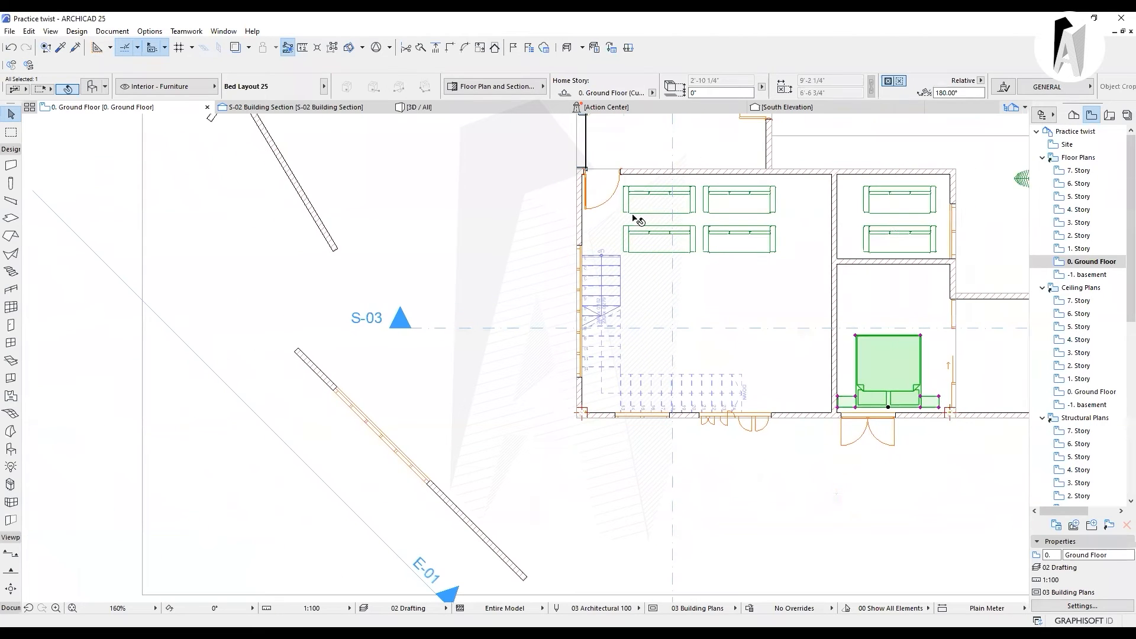
Step: Move the four sofas in the large room a short distance east, away from the stair
left_click(651, 208)
left_click(638, 234, "shift")
left_click(735, 201, "shift")
left_click(739, 235, "shift")
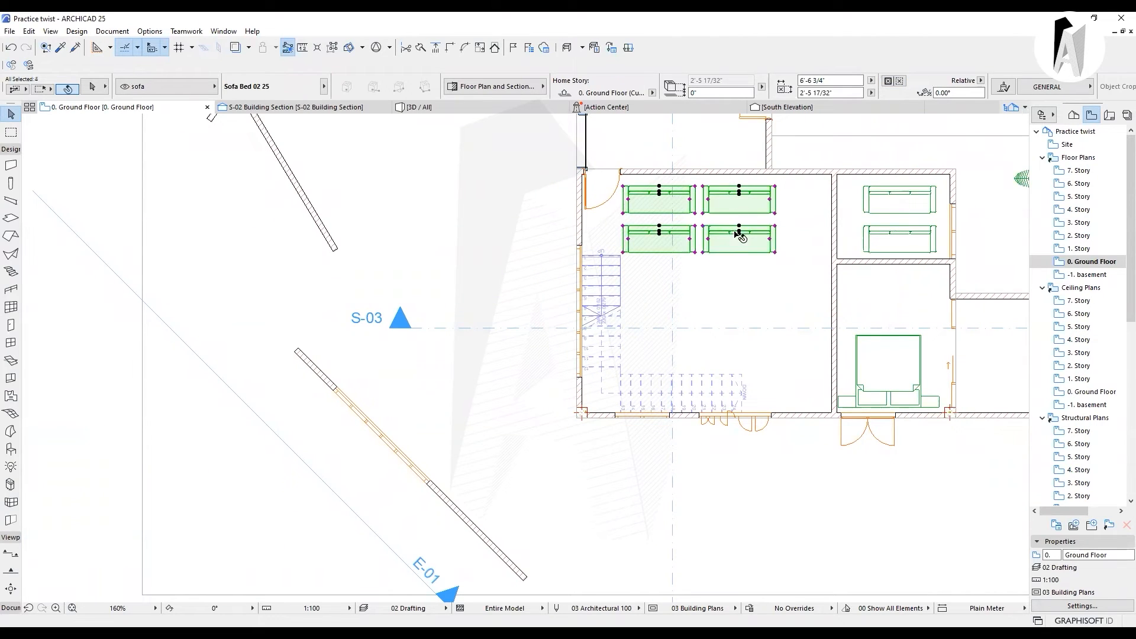
left_click(716, 394)
key("Escape")
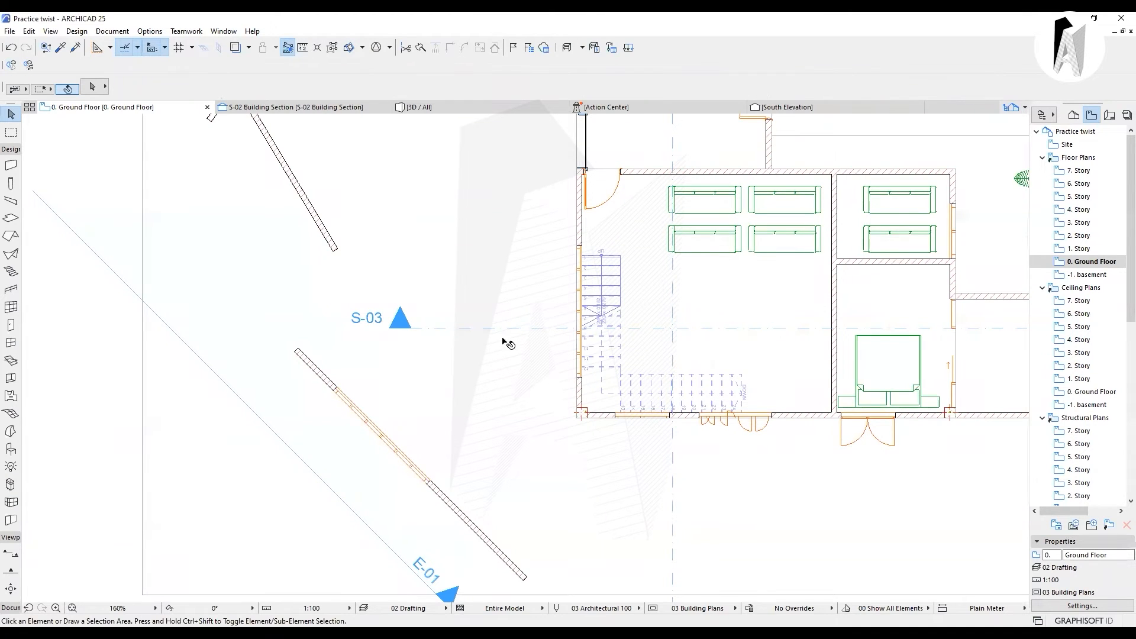
Step: Open the 1. Story floor plan and turn on the trace reference to show the ground floor beneath it
scroll(507, 343, "down", 1)
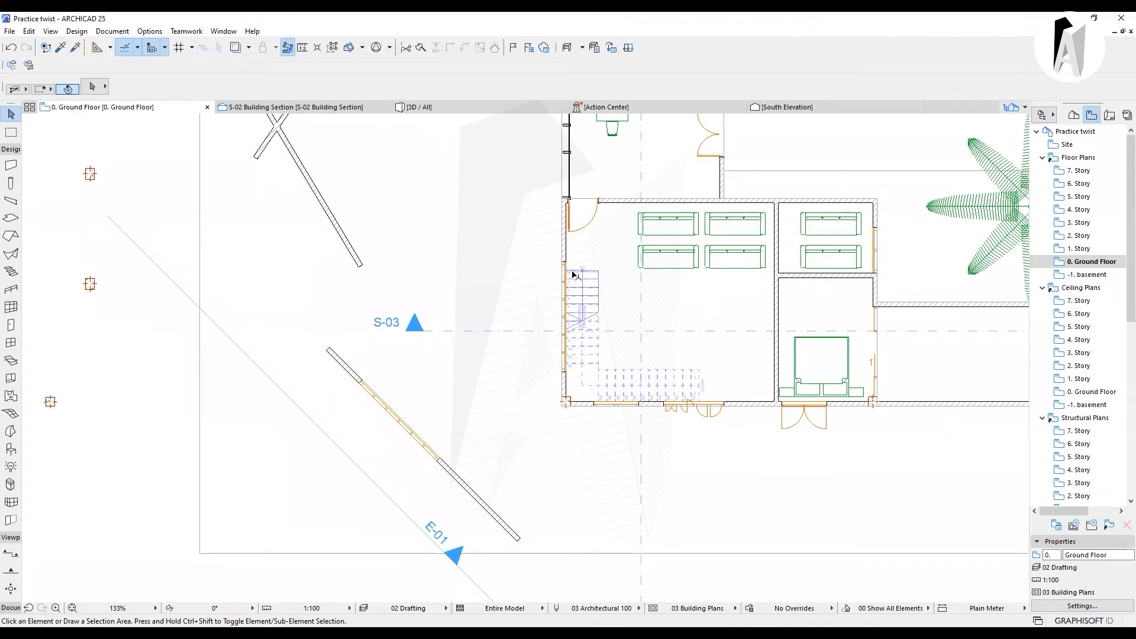
left_click(584, 280)
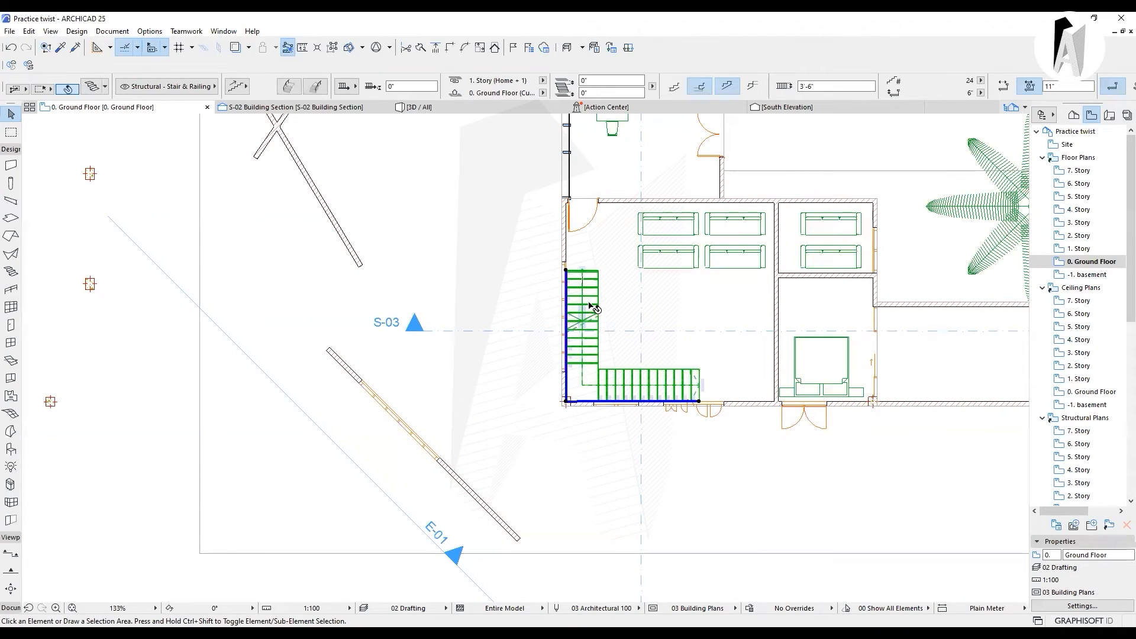
key("Escape")
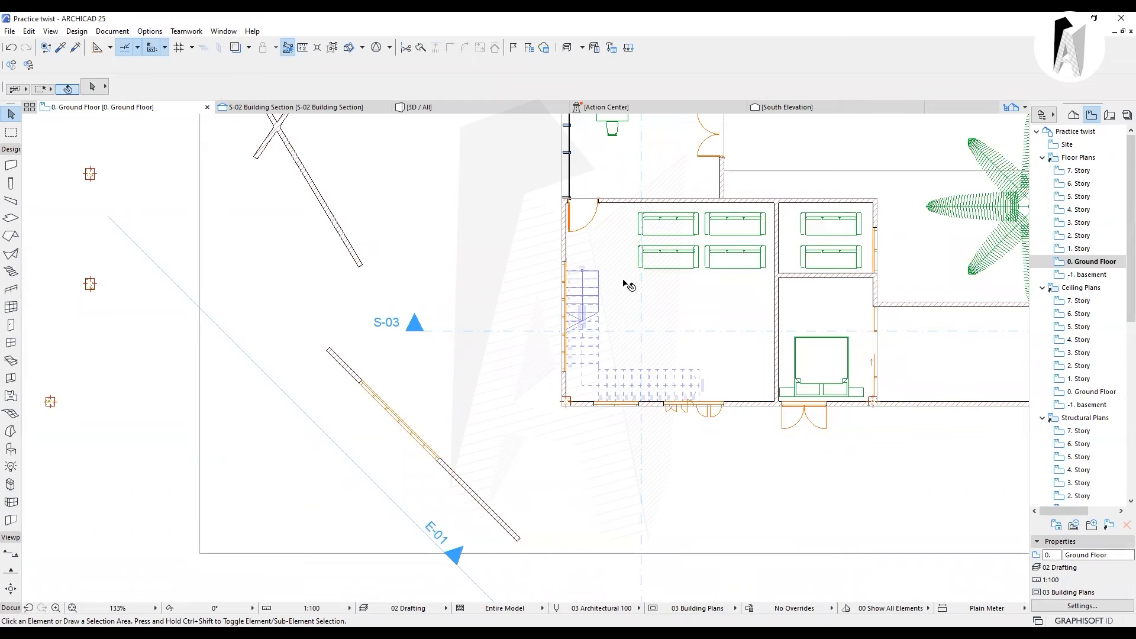
left_click(1083, 249)
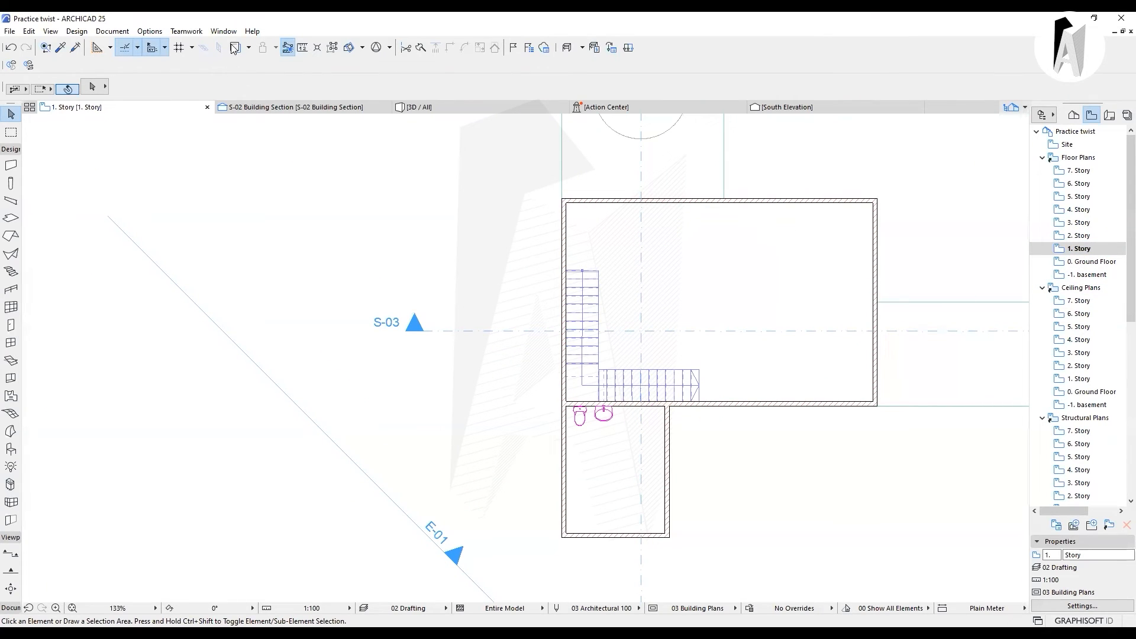
left_click(235, 48)
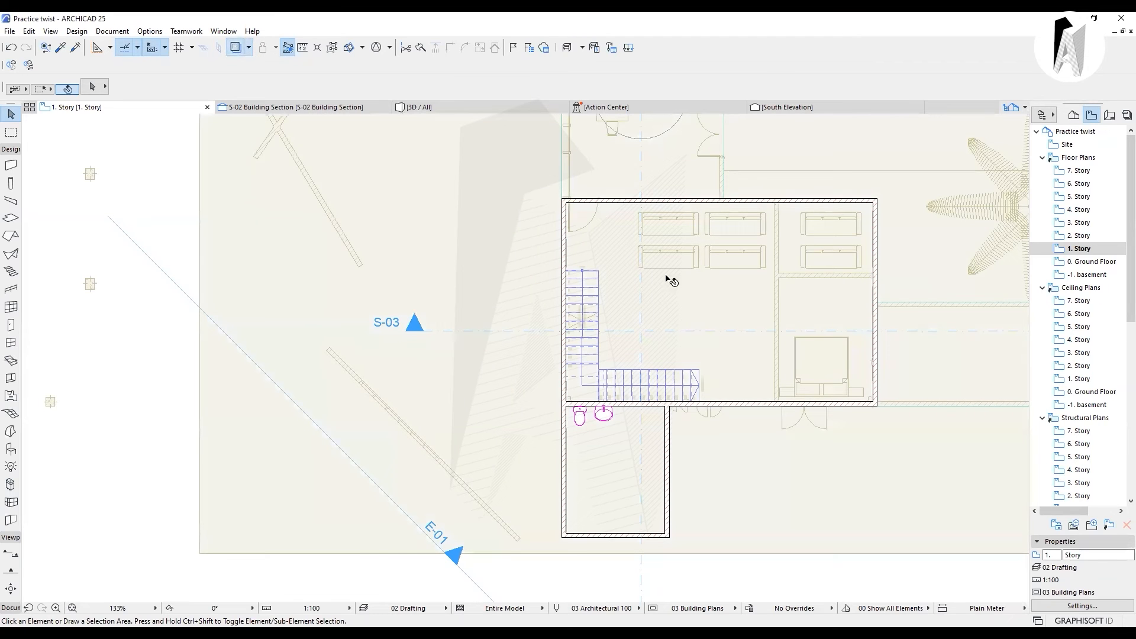
left_click(710, 296)
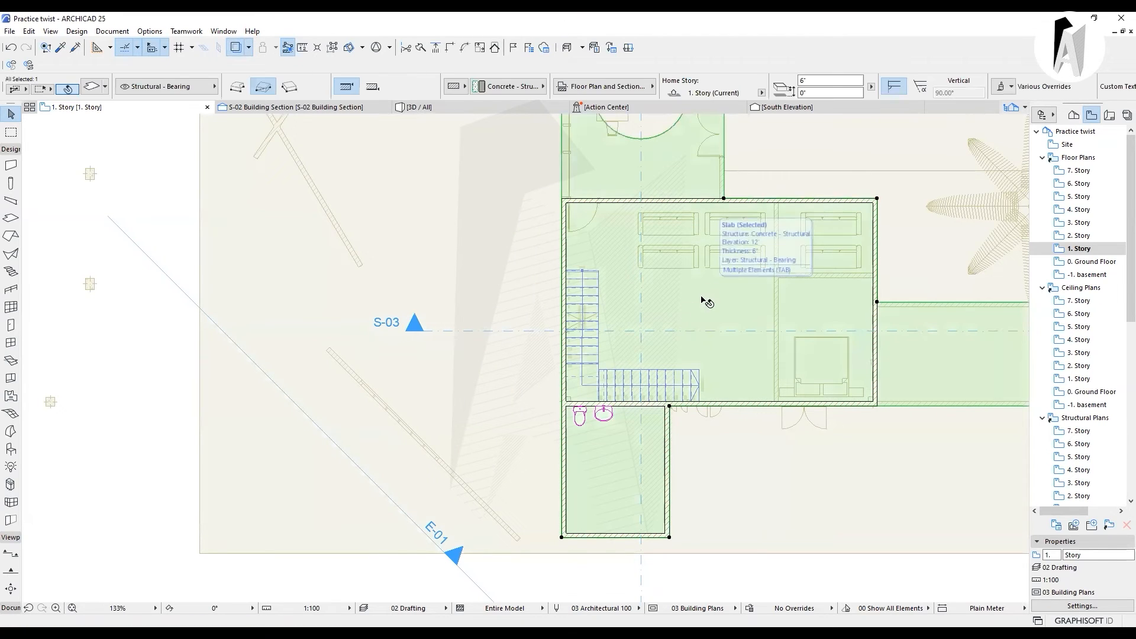
scroll(638, 348, "up", 2)
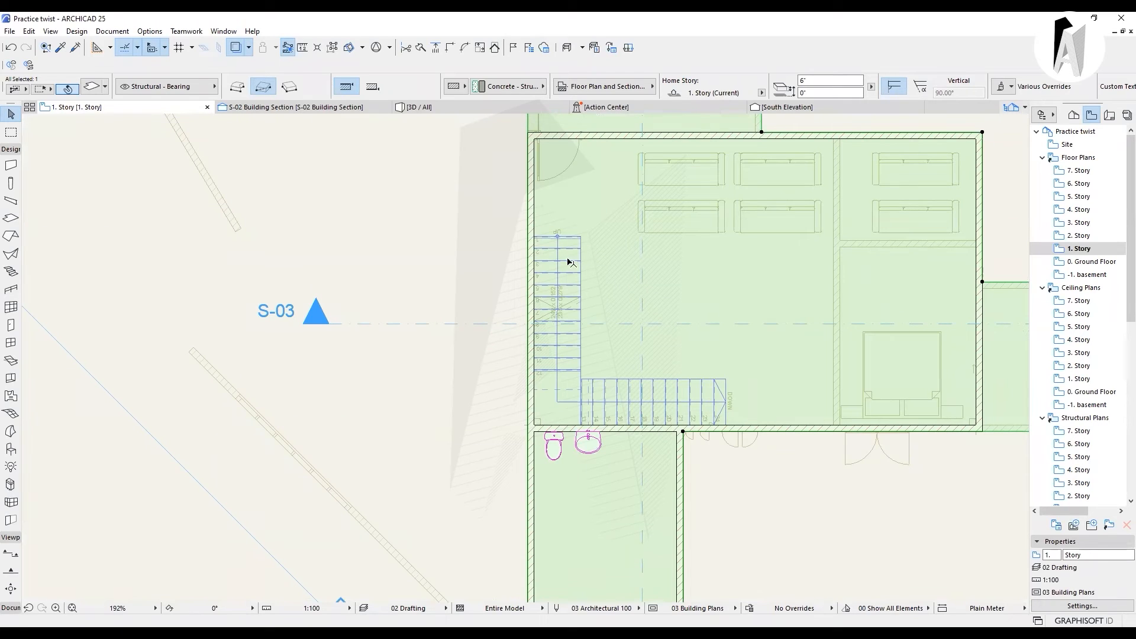
key("Escape")
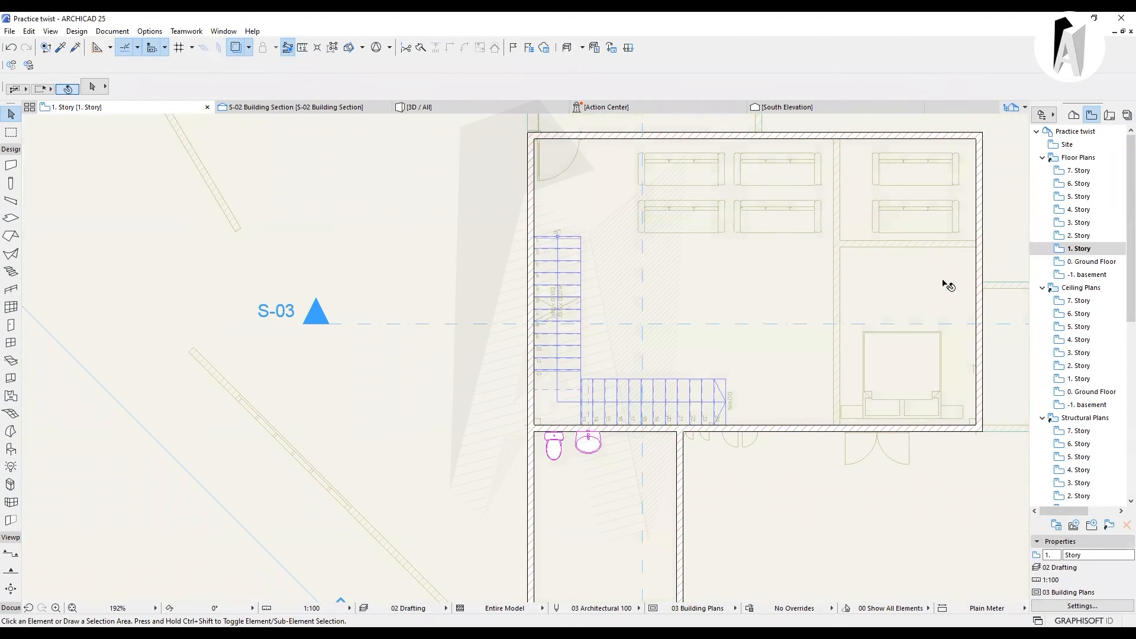
Step: Subtract a rectangular opening from the 1. Story slab, spanning the full extent of the L-shaped stair
left_click(629, 278)
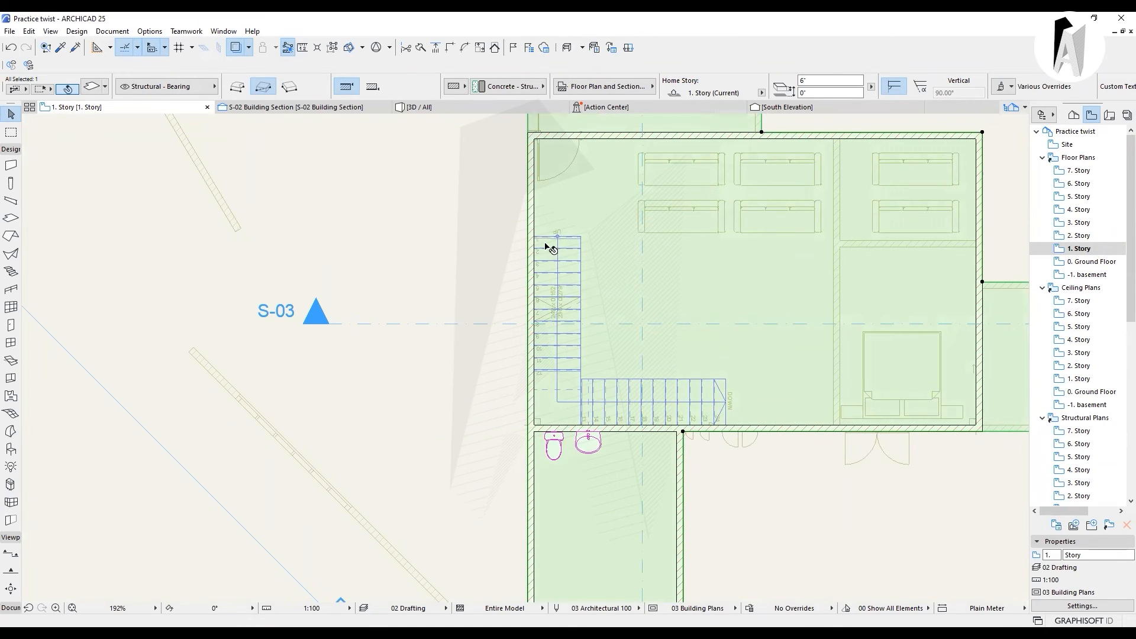
left_click(683, 432)
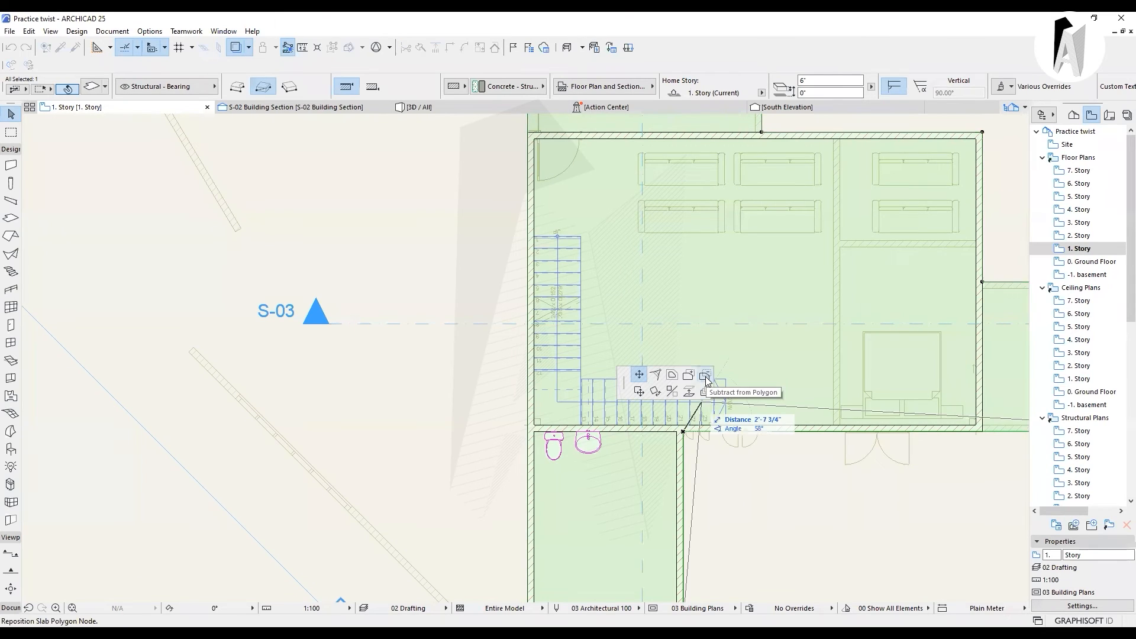
left_click(707, 377)
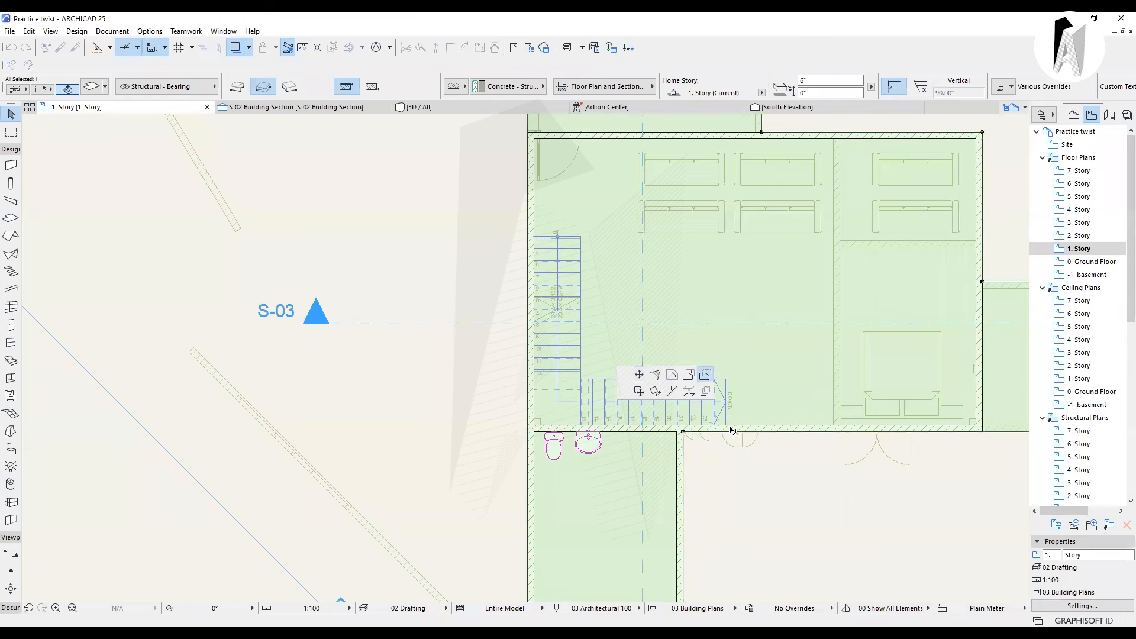
left_click(534, 237)
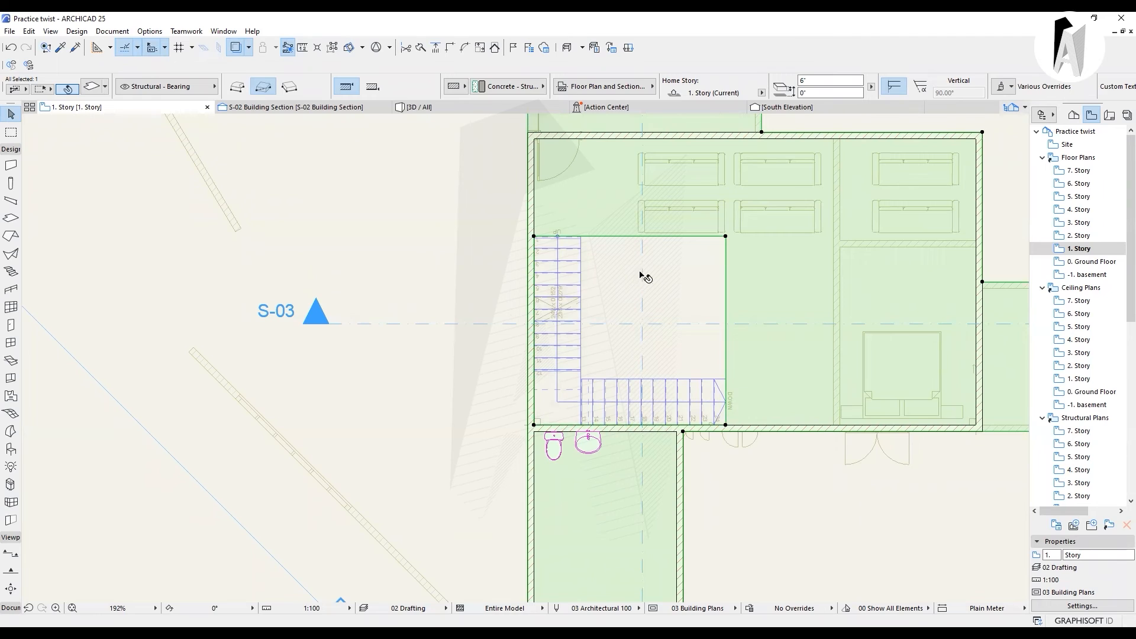
left_click(756, 479)
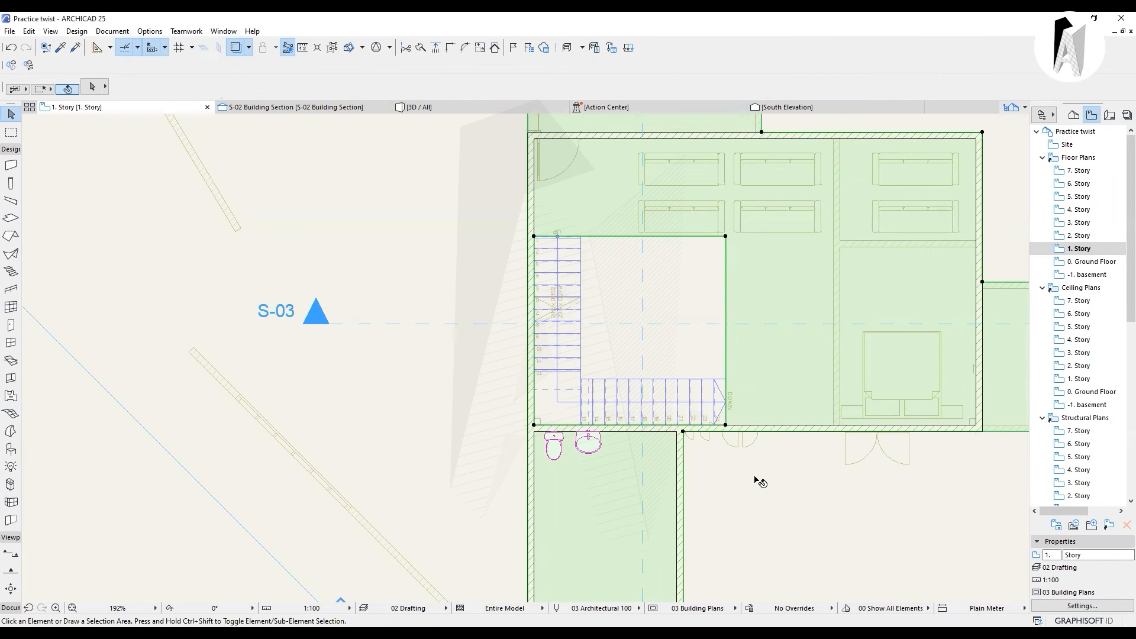
Step: Examine the L-shaped stair and its connection to the upper slab from inside the building in 3D
left_click(454, 113)
scroll(346, 483, "up", 2)
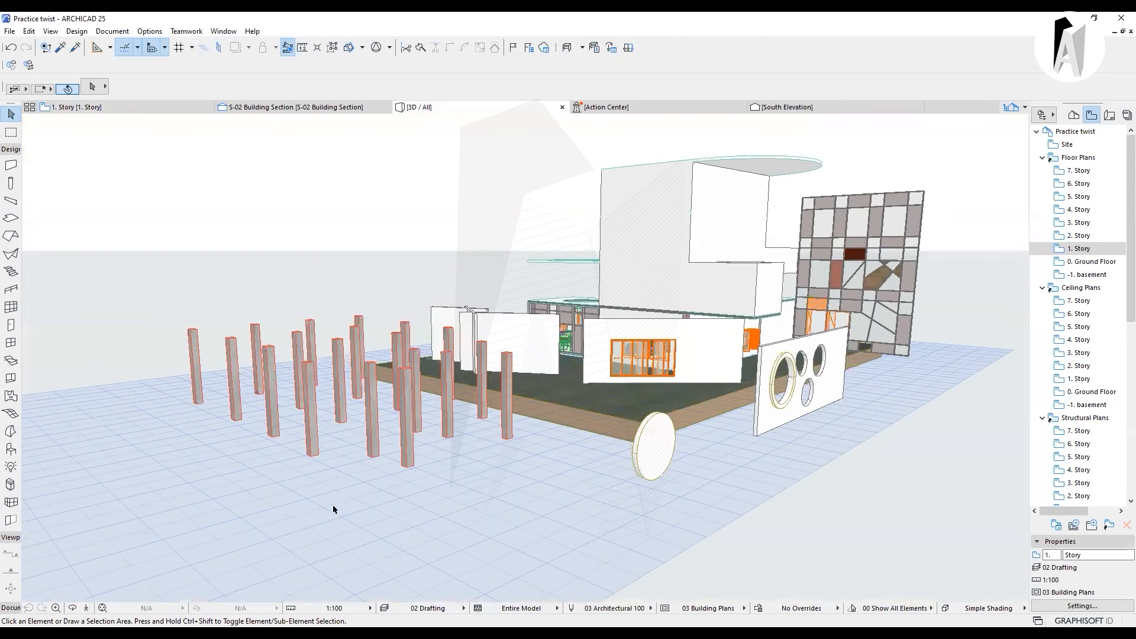
scroll(346, 482, "up", 3)
left_click(73, 609)
scroll(714, 261, "up", 2)
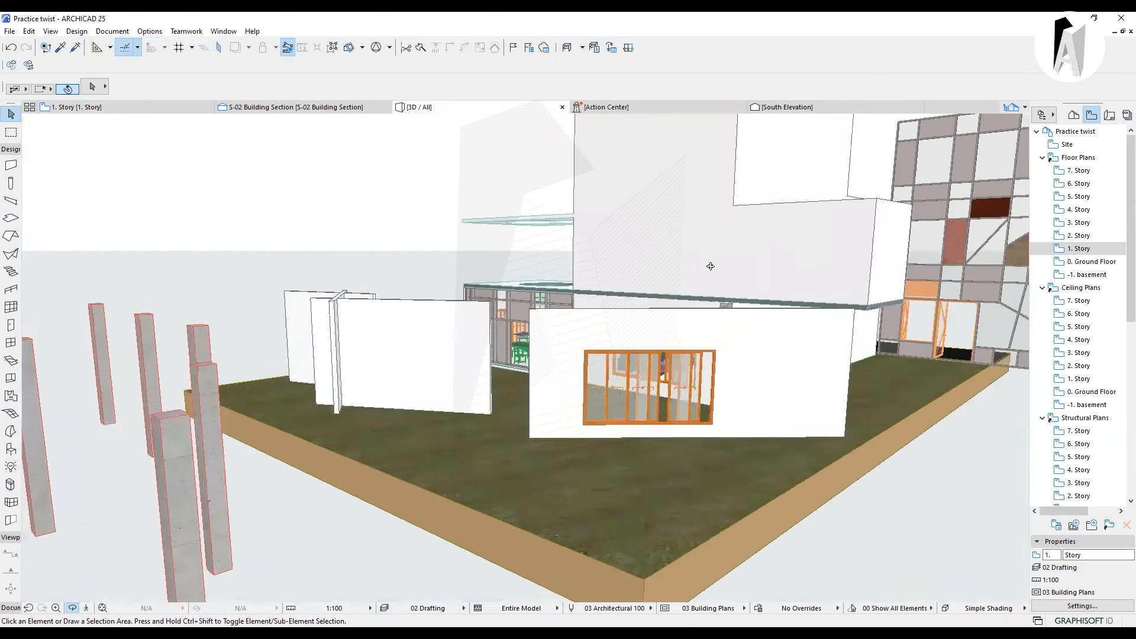
scroll(714, 260, "up", 8)
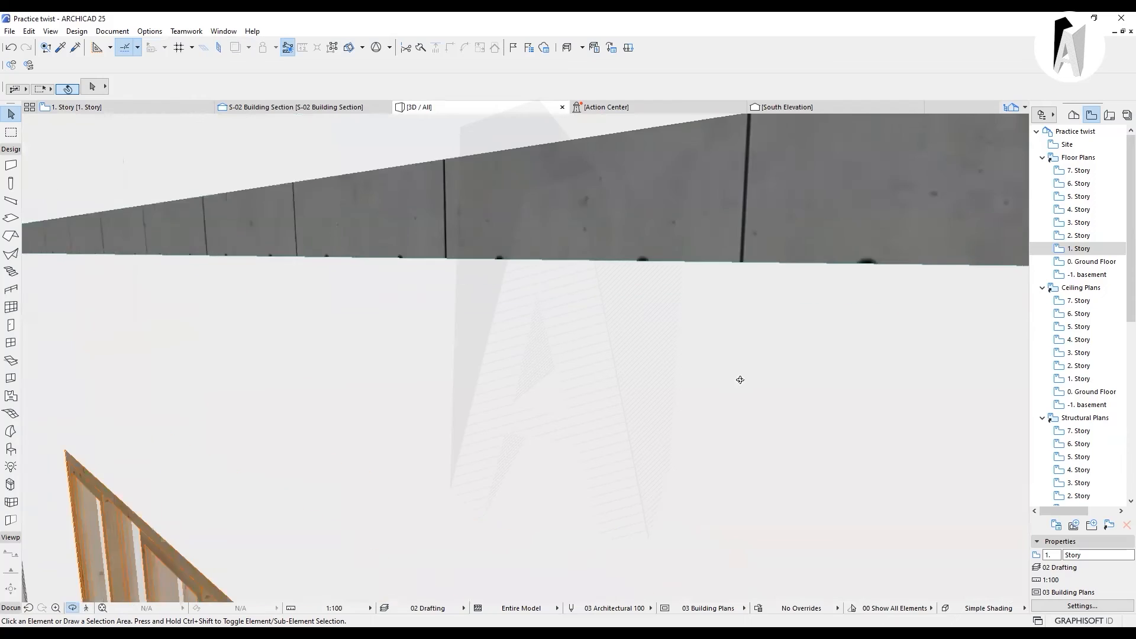
left_click_drag(740, 380, 615, 256)
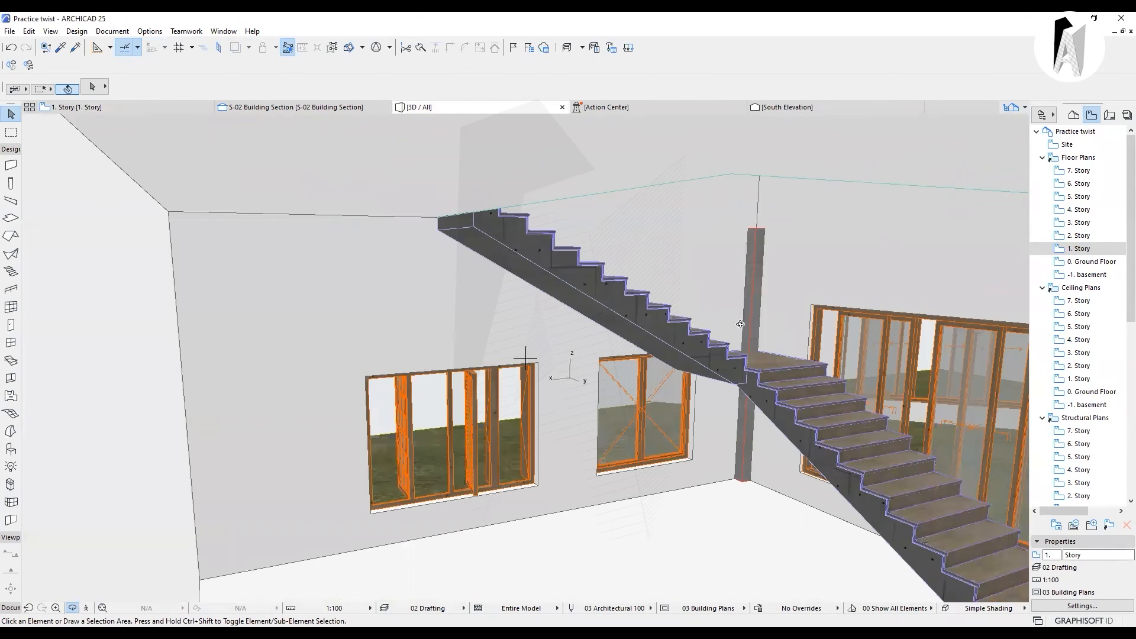
left_click_drag(740, 324, 732, 326)
scroll(612, 341, "down", 6)
scroll(632, 345, "up", 8)
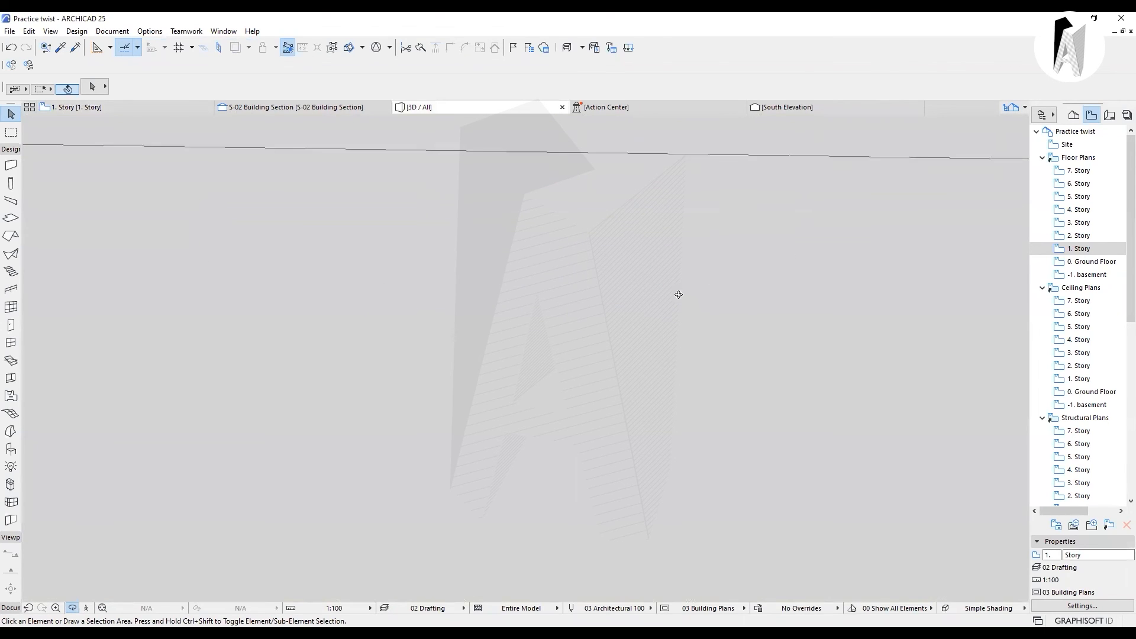
scroll(679, 301, "down", 3)
scroll(478, 303, "down", 3)
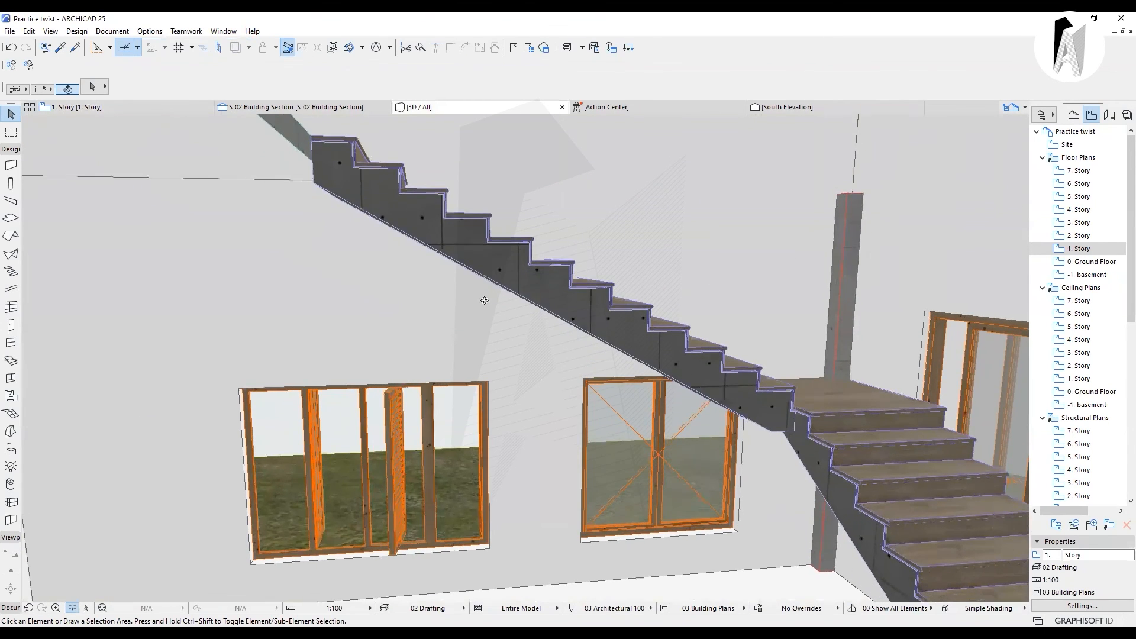